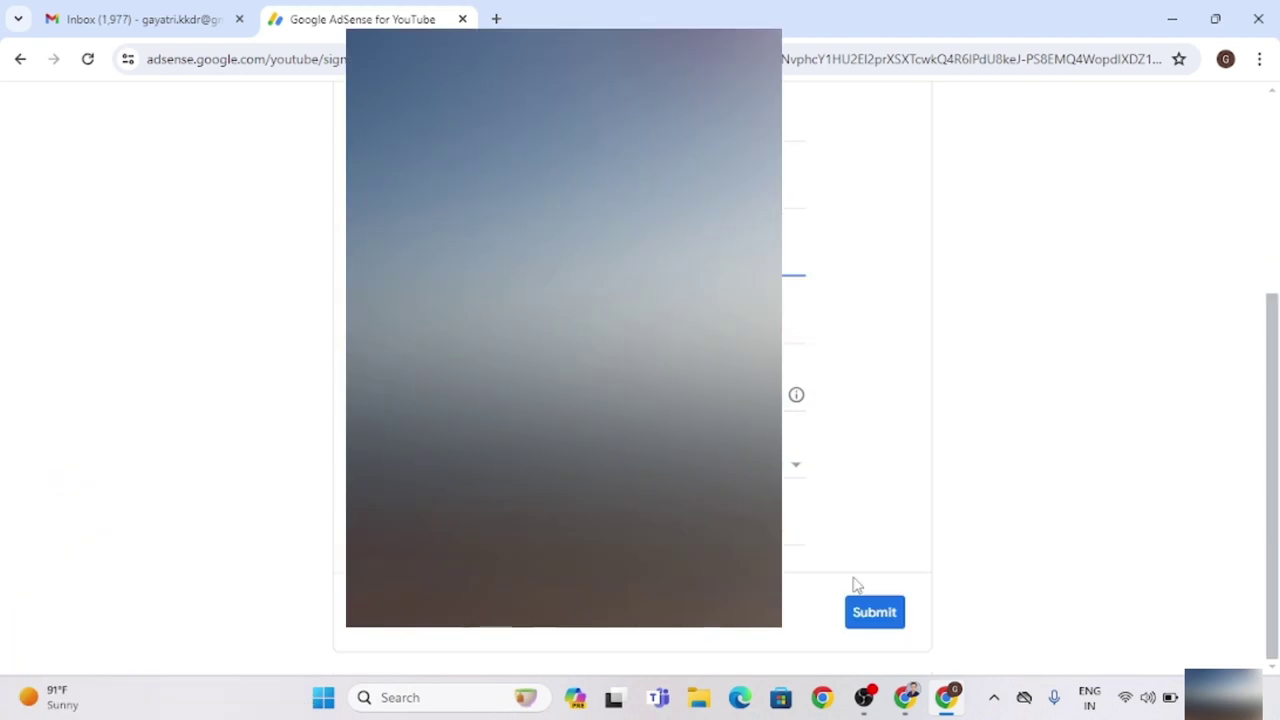
Check the completed AdSense for YouTube sign-up form and submit it
{"action": "scroll", "coordinate": [829, 569], "scroll_direction": "up", "scroll_amount": 4}
{"action": "scroll", "coordinate": [829, 577], "scroll_direction": "down", "scroll_amount": 4}
{"action": "left_click", "coordinate": [875, 614]}
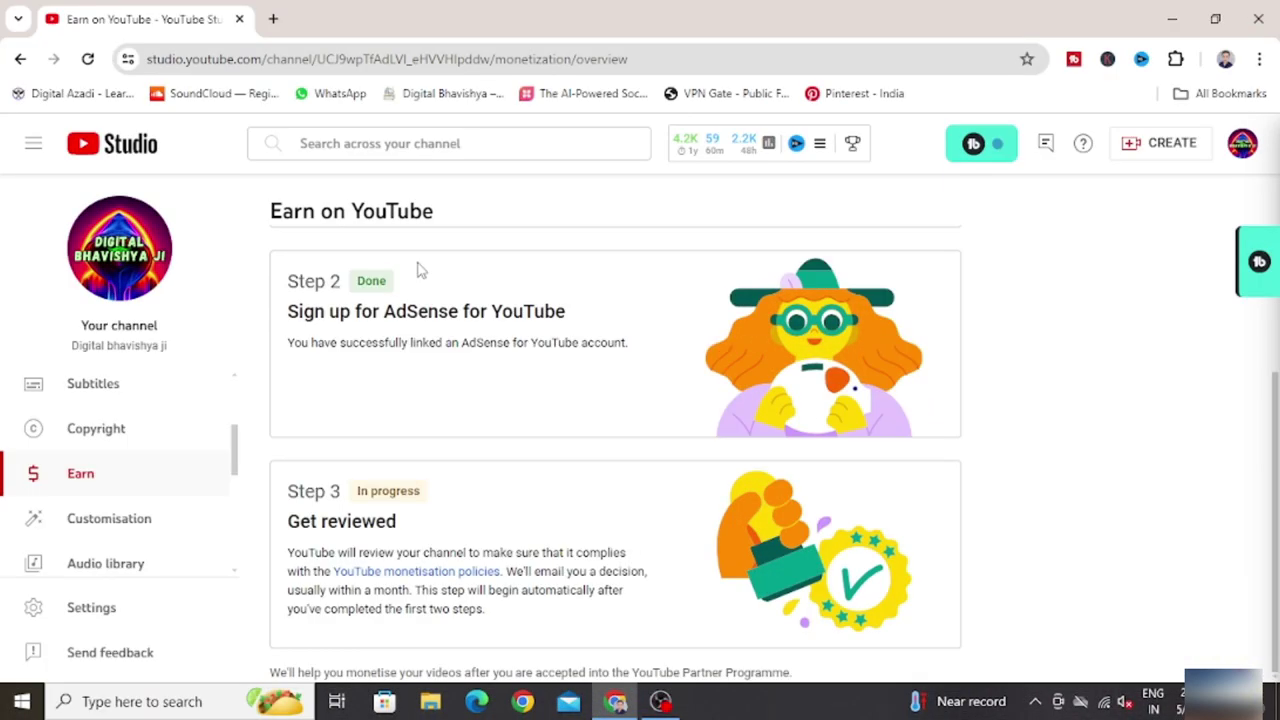
Review the status of the three monetisation steps on the Earn on YouTube page
{"action": "scroll", "coordinate": [415, 289], "scroll_direction": "up", "scroll_amount": 2}
{"action": "left_click_drag", "start_coordinate": [476, 283], "coordinate": [946, 358]}
{"action": "left_click", "coordinate": [590, 346]}
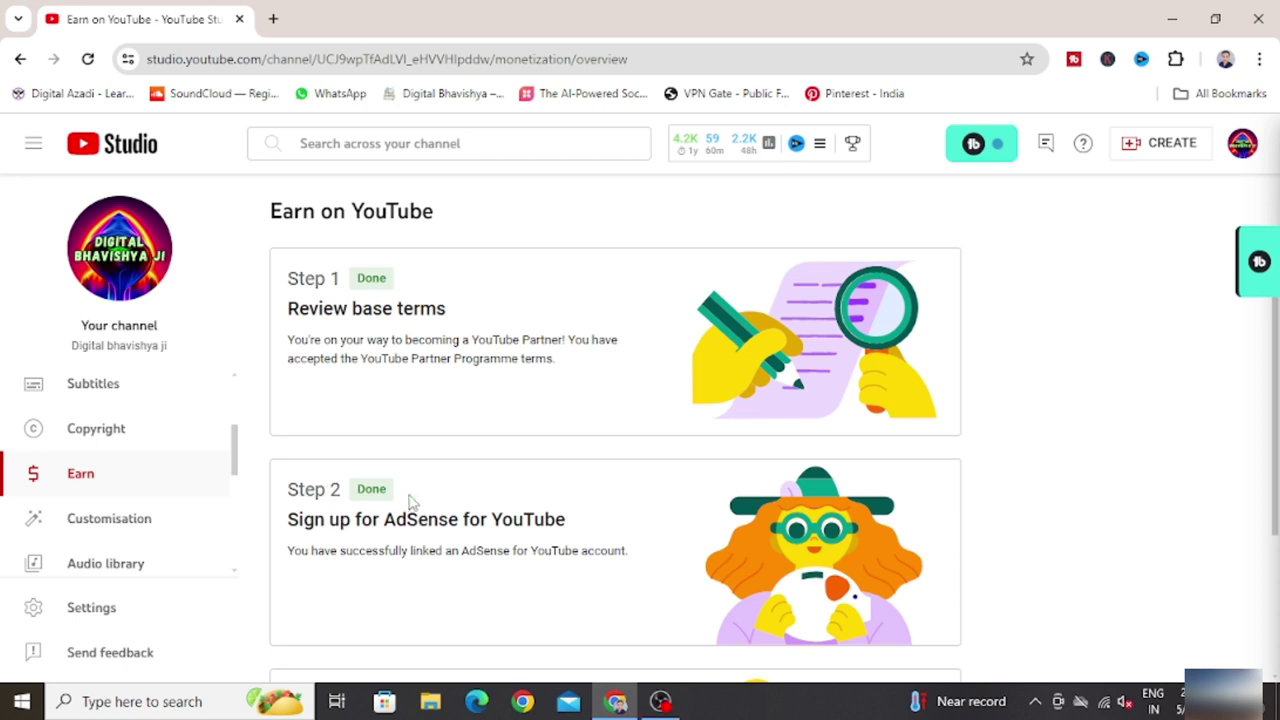
{"action": "scroll", "coordinate": [415, 504], "scroll_direction": "down", "scroll_amount": 2}
{"action": "left_click_drag", "start_coordinate": [411, 308], "coordinate": [280, 305]}
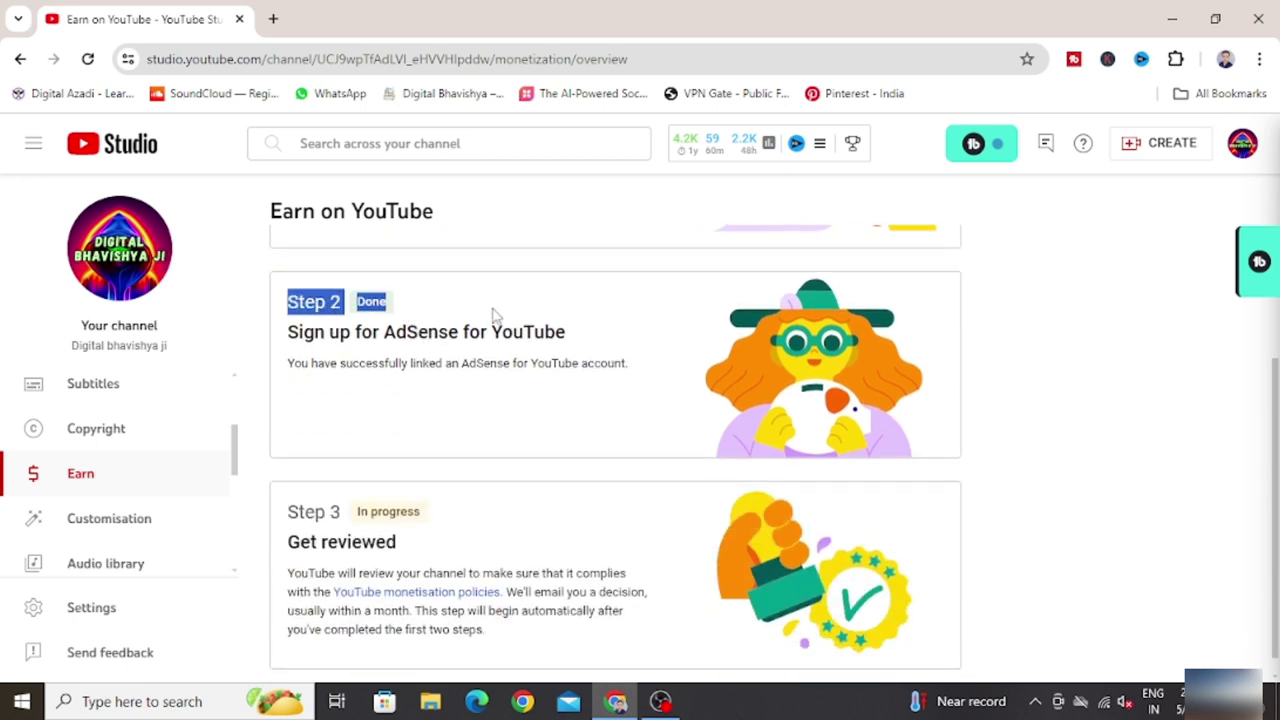
{"action": "left_click", "coordinate": [494, 316]}
{"action": "scroll", "coordinate": [423, 488], "scroll_direction": "down", "scroll_amount": 1}
{"action": "left_click_drag", "start_coordinate": [420, 490], "coordinate": [352, 493]}
{"action": "left_click", "coordinate": [477, 497]}
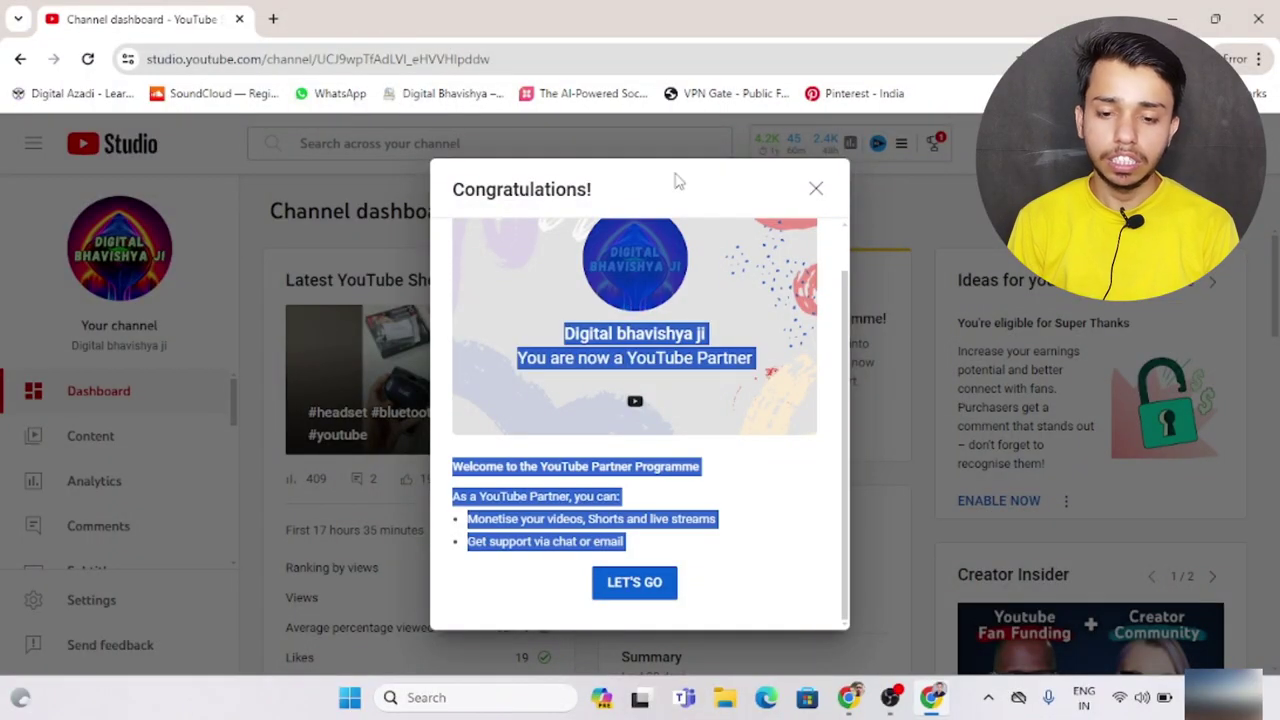
Continue from the YouTube Partner welcome message to Memberships and start setting up the memberships offer
{"action": "left_click", "coordinate": [638, 588]}
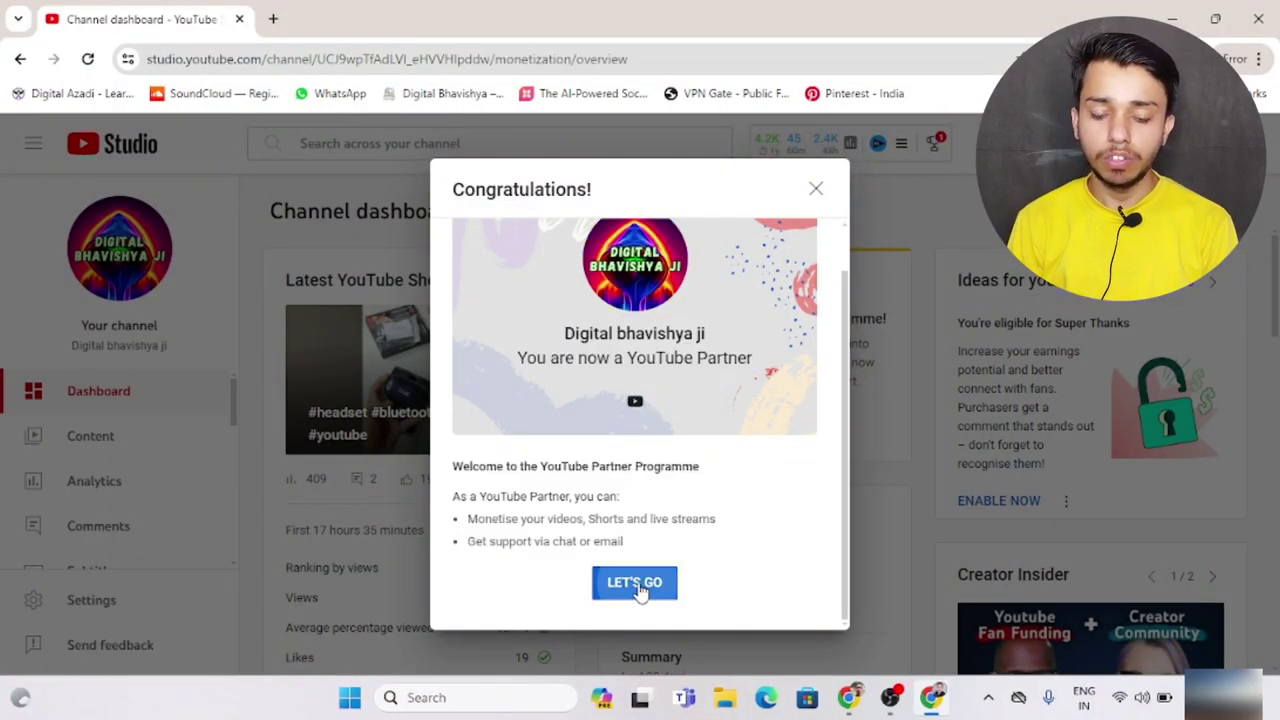
{"action": "scroll", "coordinate": [437, 488], "scroll_direction": "down", "scroll_amount": 1}
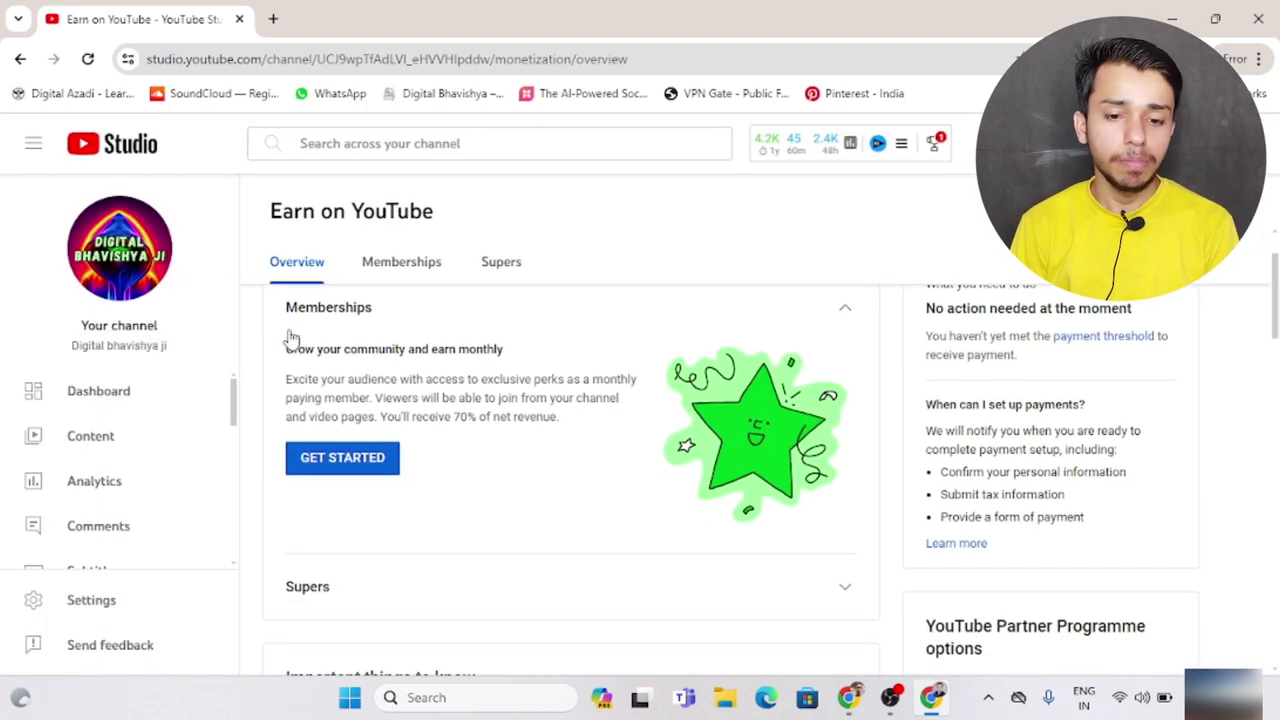
{"action": "left_click", "coordinate": [337, 467]}
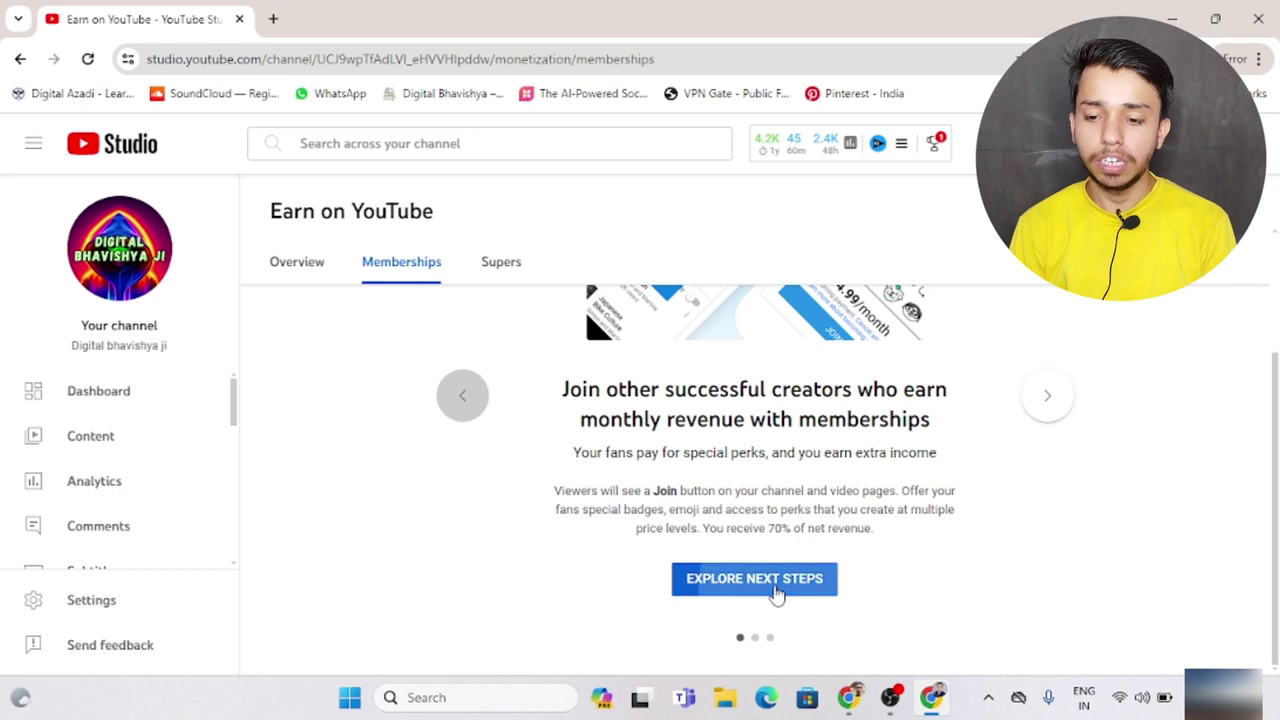
{"action": "left_click", "coordinate": [773, 592]}
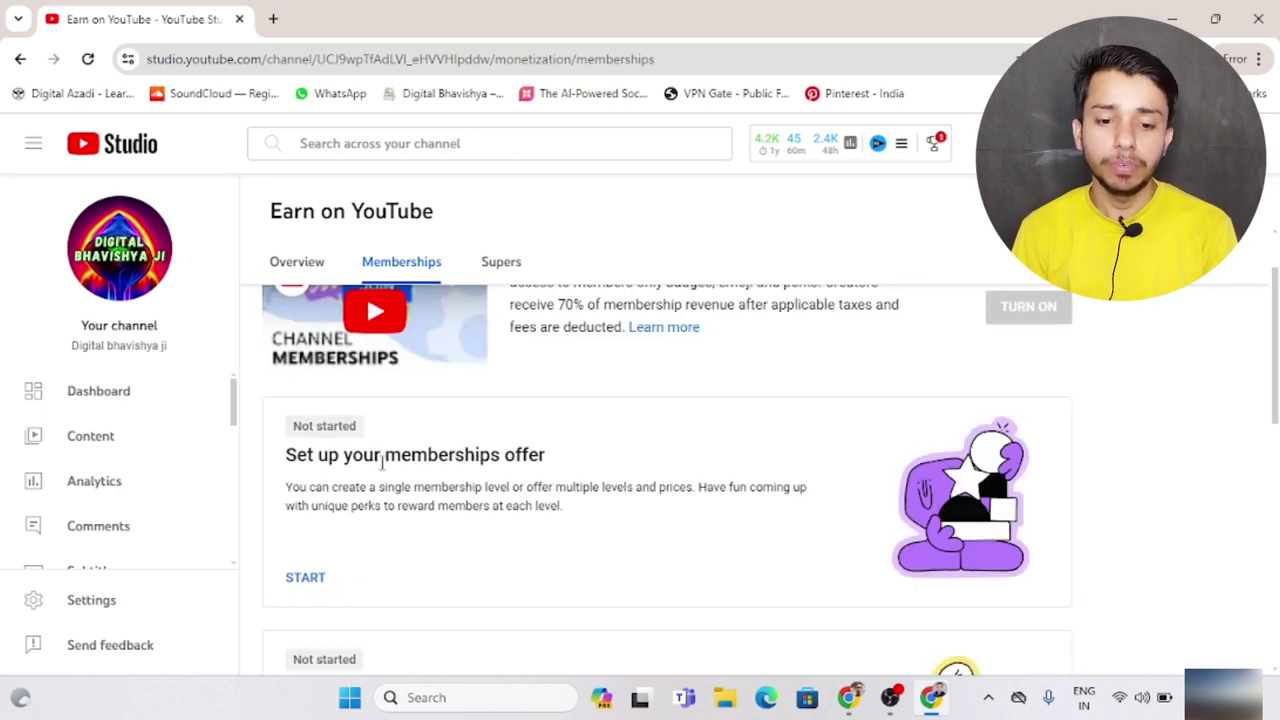
{"action": "left_click", "coordinate": [308, 583]}
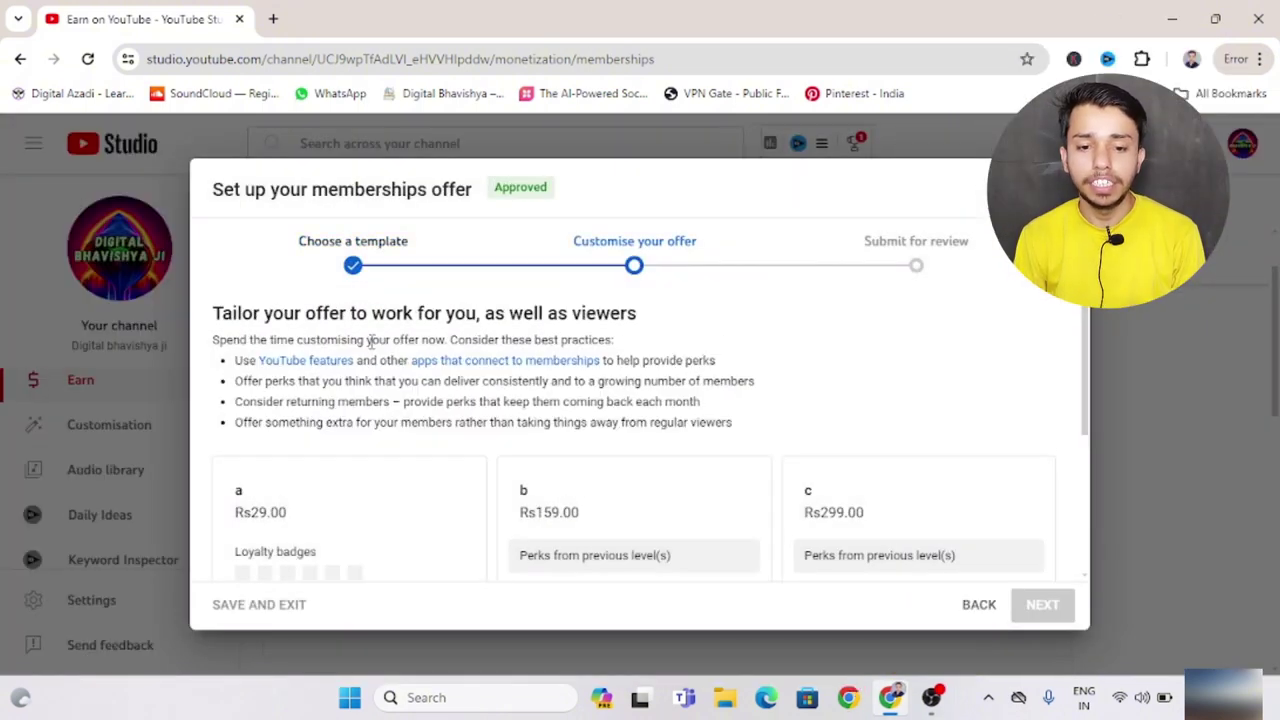
Try to rename the first, lowest-priced membership level as silver
{"action": "scroll", "coordinate": [375, 390], "scroll_direction": "down", "scroll_amount": 2}
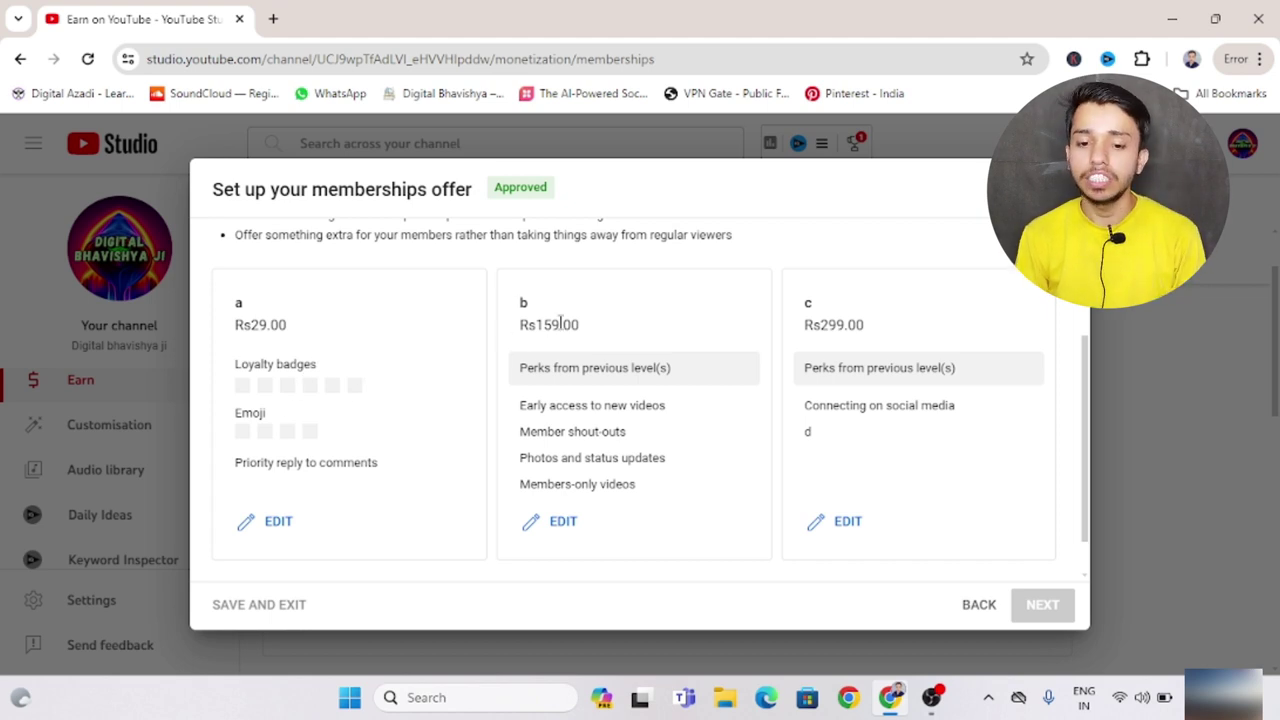
{"action": "left_click", "coordinate": [273, 522]}
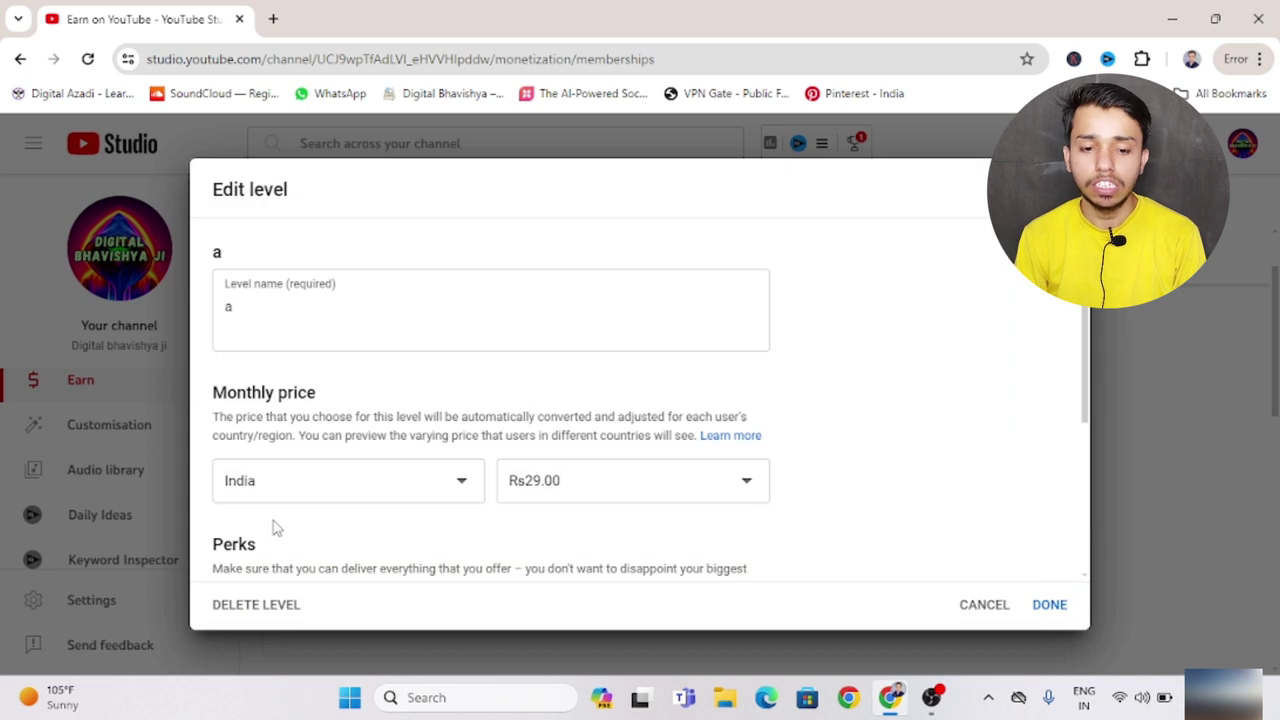
{"action": "left_click", "coordinate": [296, 300]}
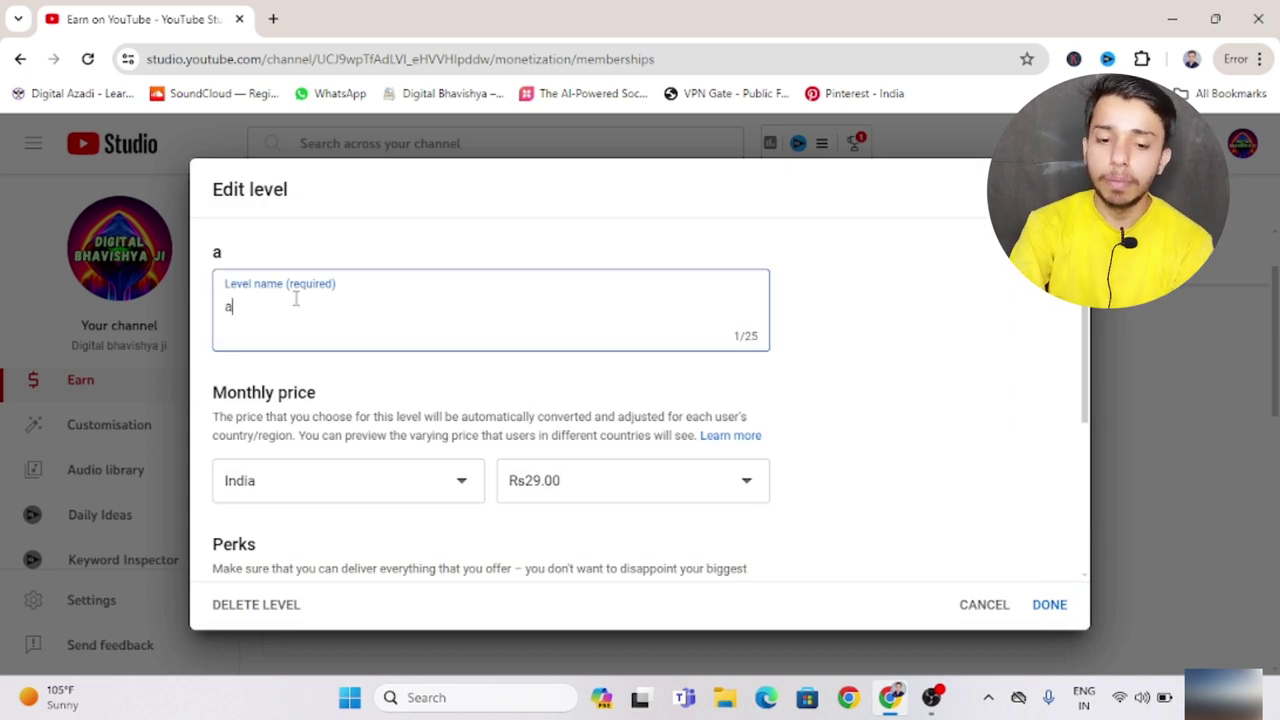
{"action": "key", "text": "BackSpace"}
{"action": "type", "text": "silver"}
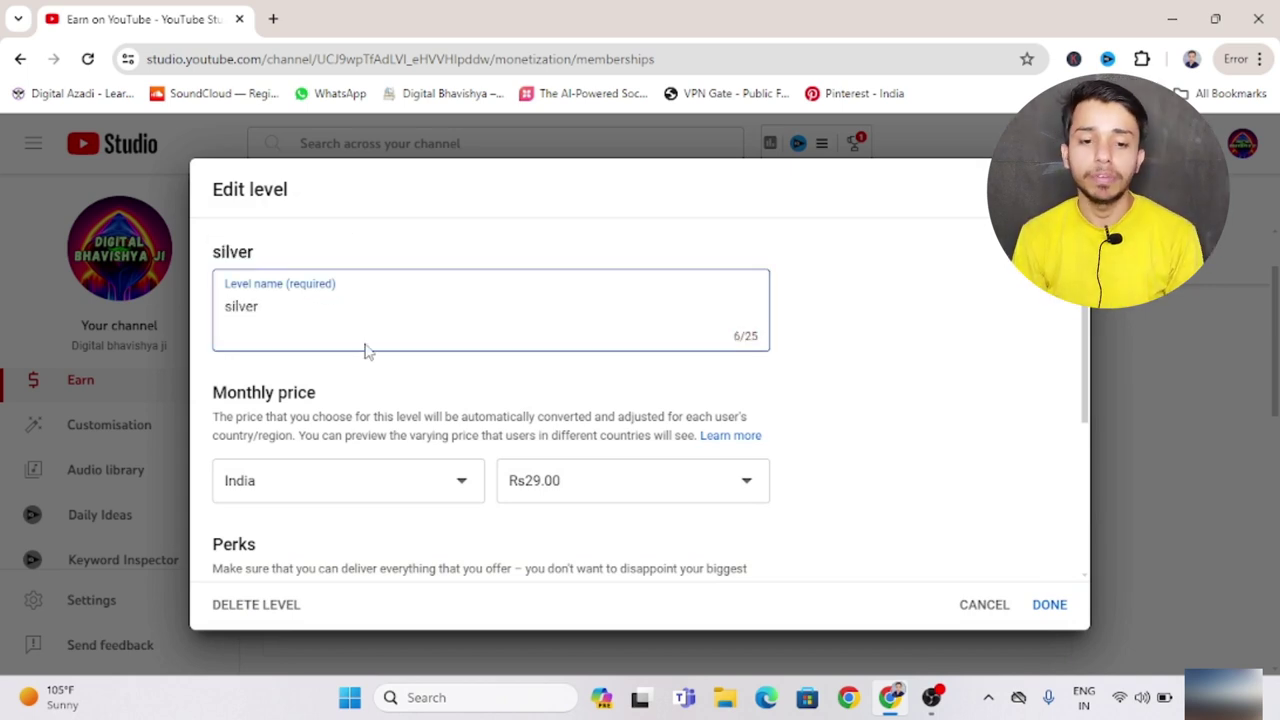
Choose Rs29.00 as the first level's monthly price, leave the country as India, check the perks and finish editing the level
{"action": "scroll", "coordinate": [450, 370], "scroll_direction": "down", "scroll_amount": 2}
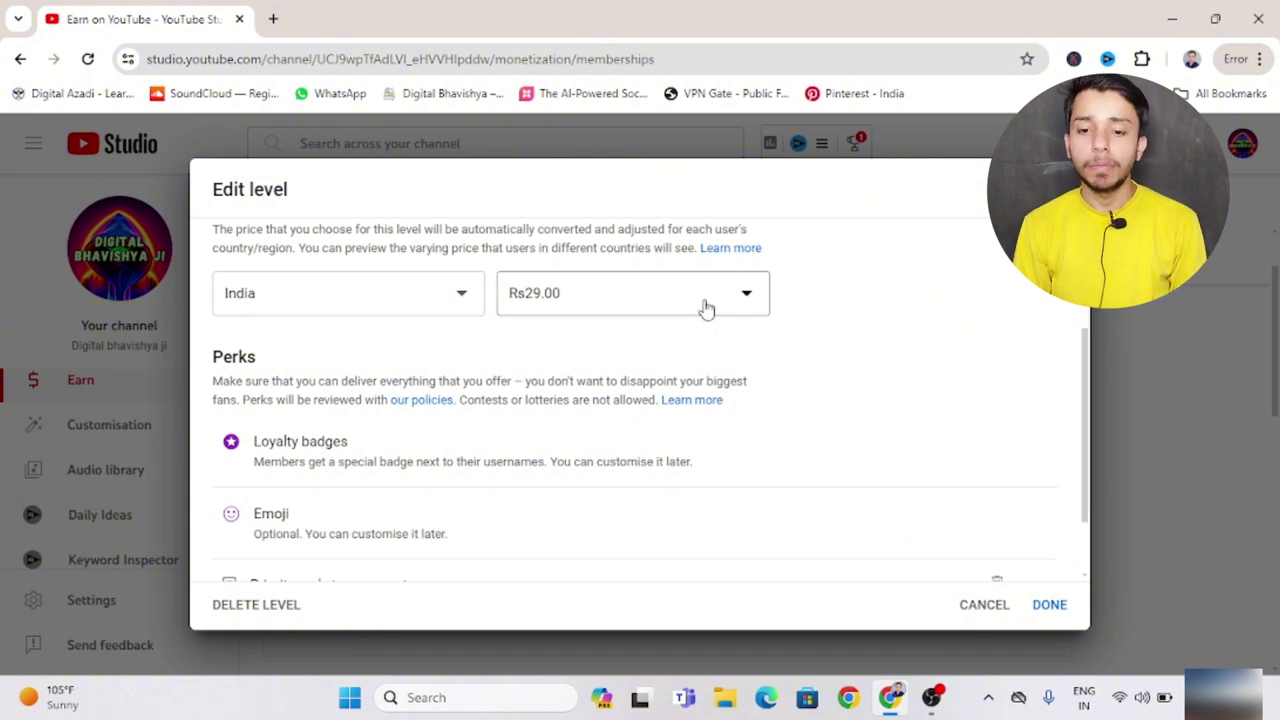
{"action": "left_click", "coordinate": [742, 297]}
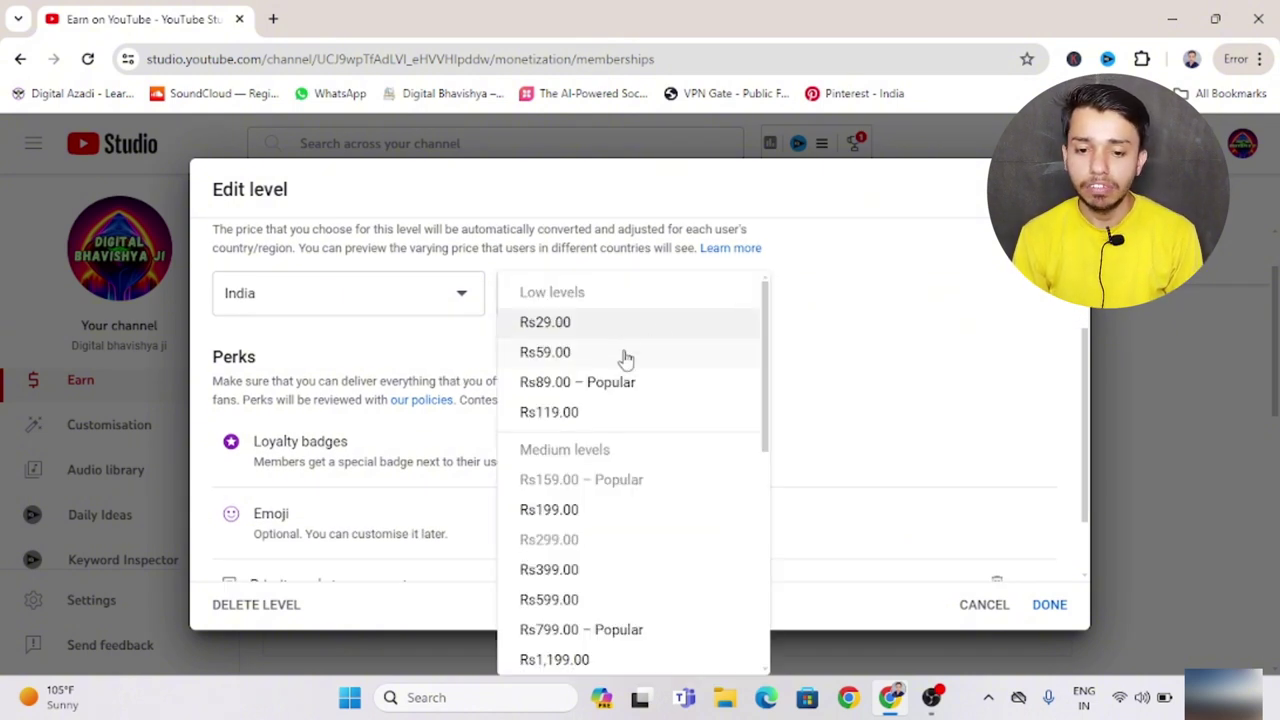
{"action": "left_click", "coordinate": [561, 323]}
{"action": "left_click", "coordinate": [460, 300]}
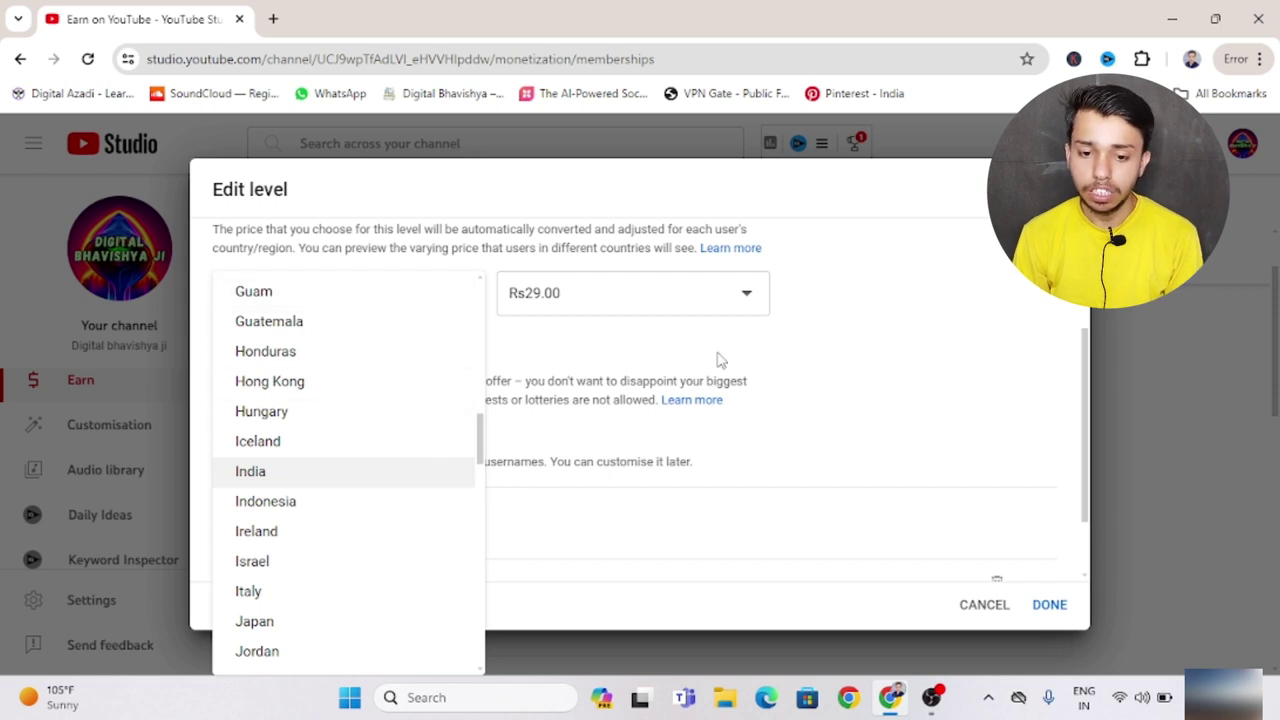
{"action": "left_click", "coordinate": [675, 365]}
{"action": "scroll", "coordinate": [458, 373], "scroll_direction": "down", "scroll_amount": 1}
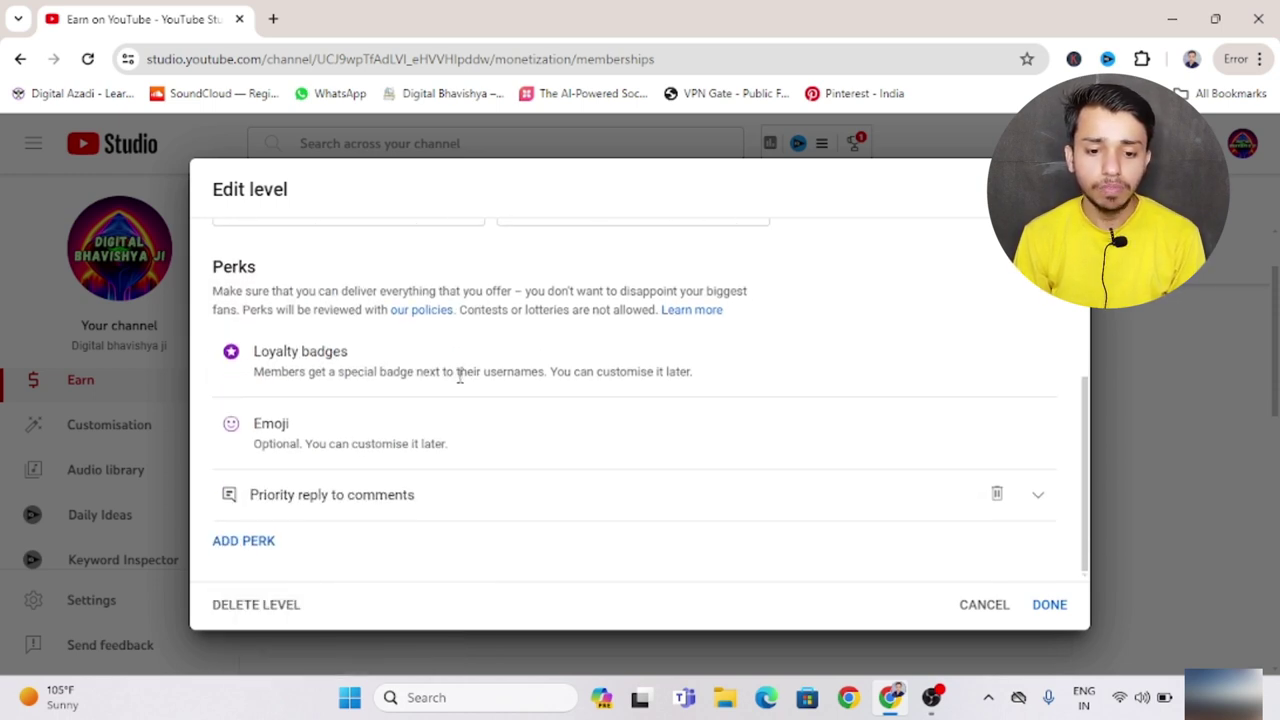
{"action": "left_click", "coordinate": [1050, 606]}
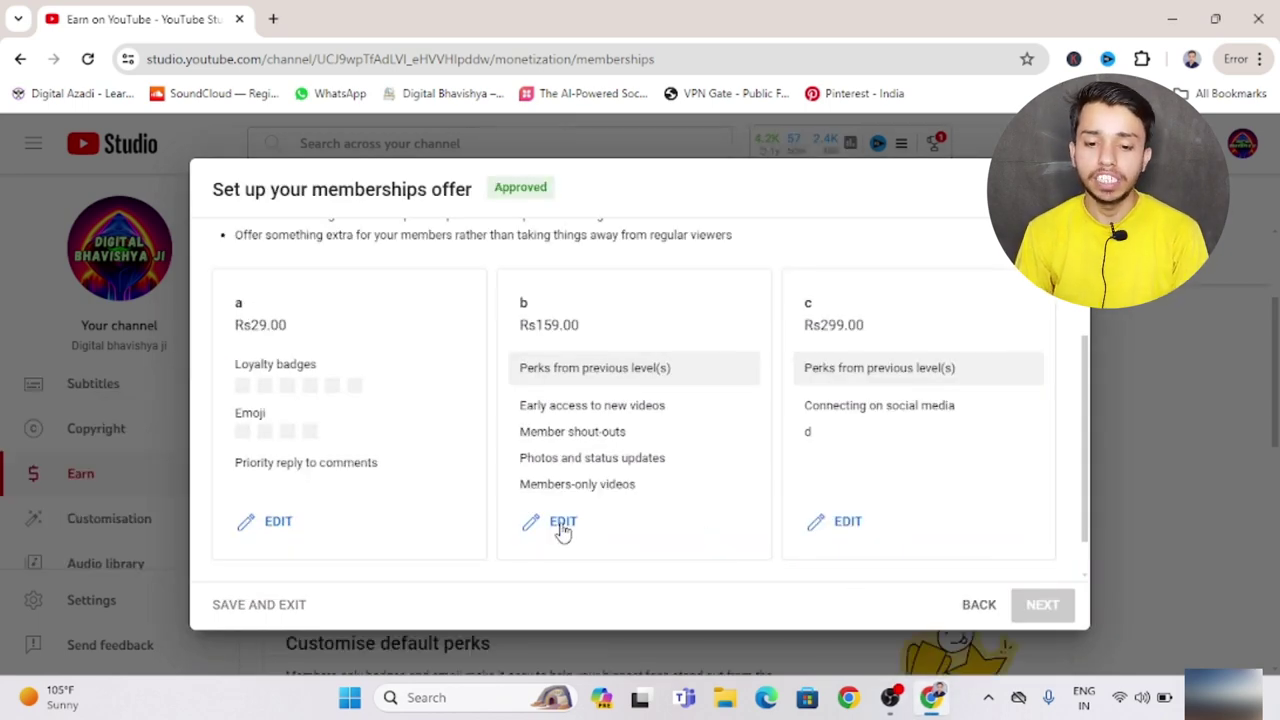
Rename the second membership level as gold, check its price and perks, and apply the change
{"action": "left_click", "coordinate": [563, 523]}
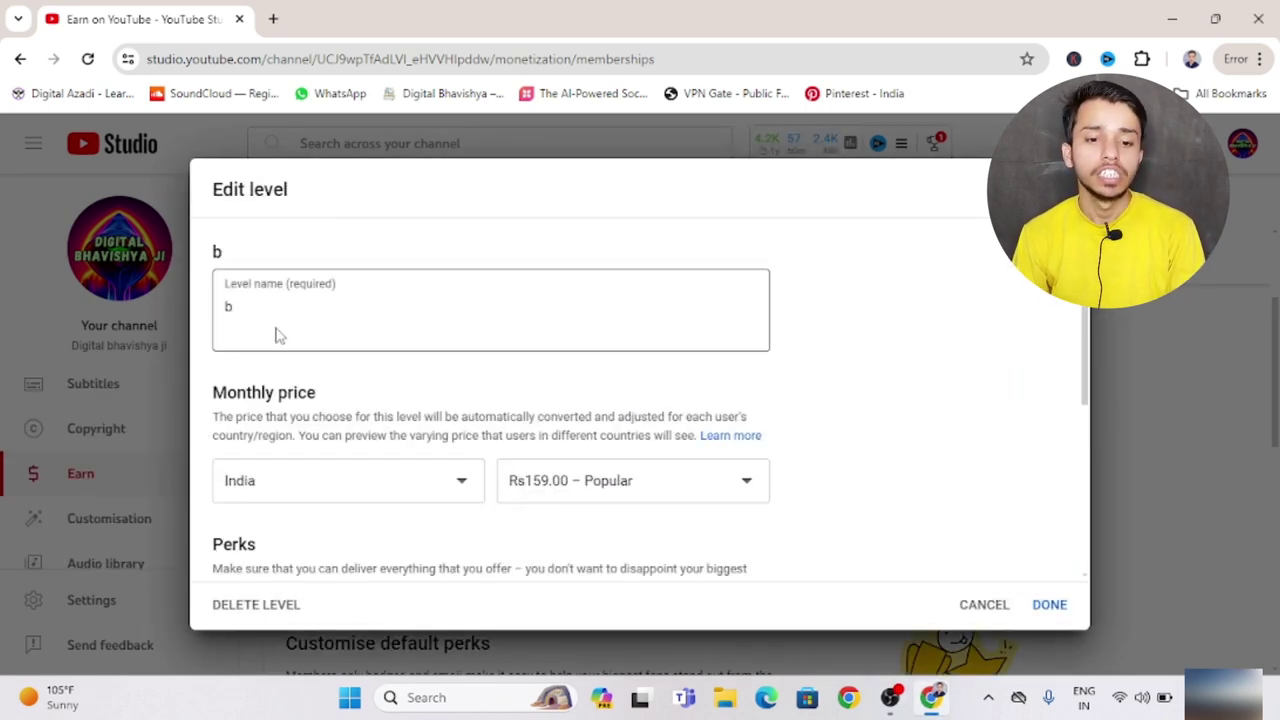
{"action": "key", "text": "BackSpace"}
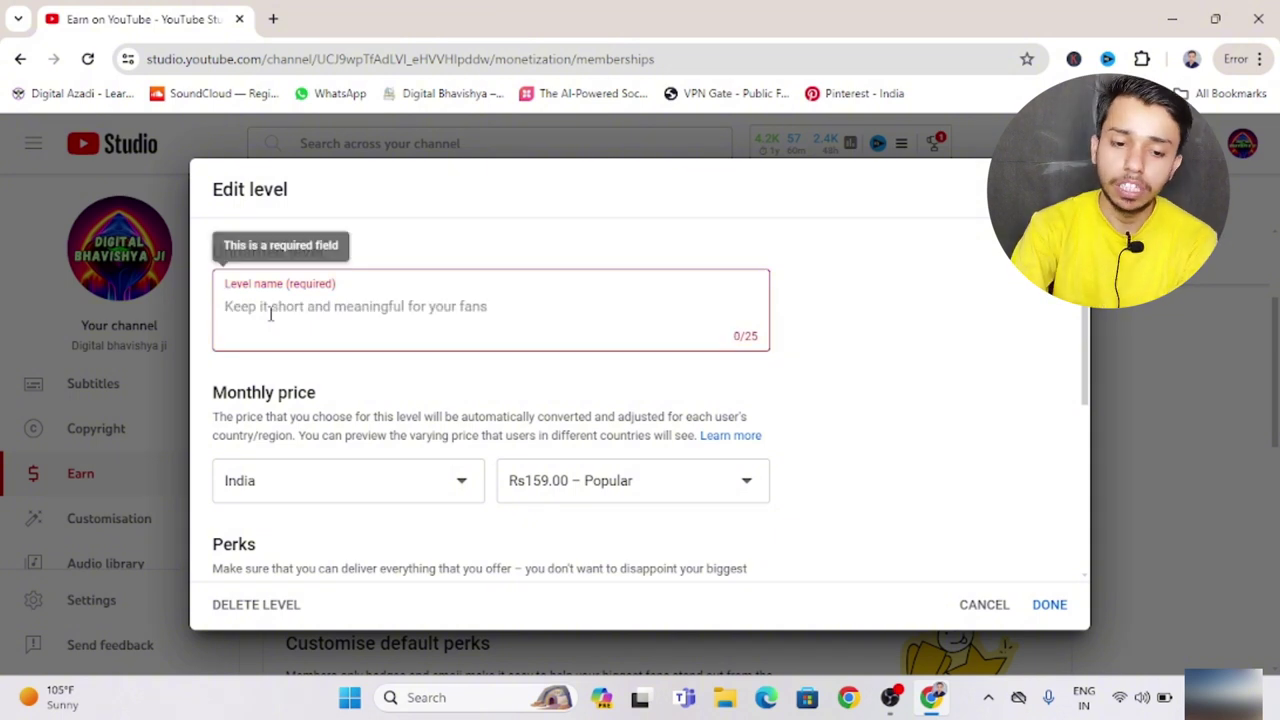
{"action": "type", "text": "gold"}
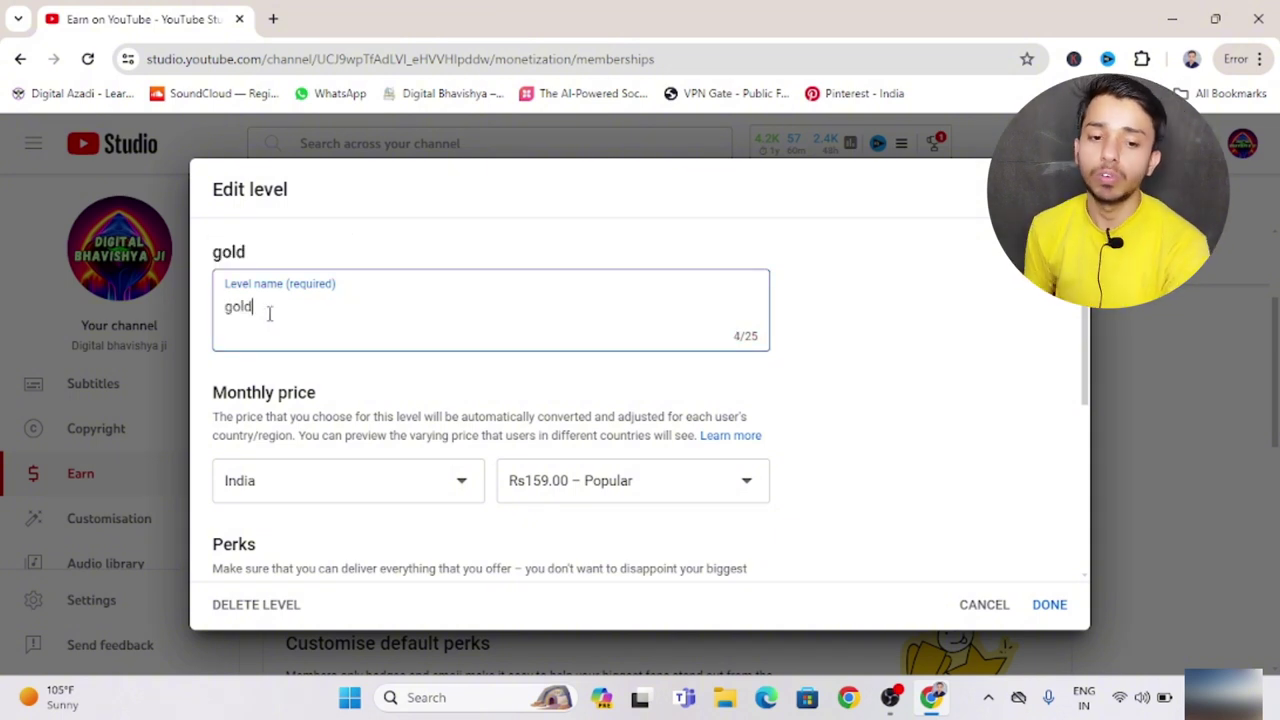
{"action": "scroll", "coordinate": [272, 318], "scroll_direction": "down", "scroll_amount": 2}
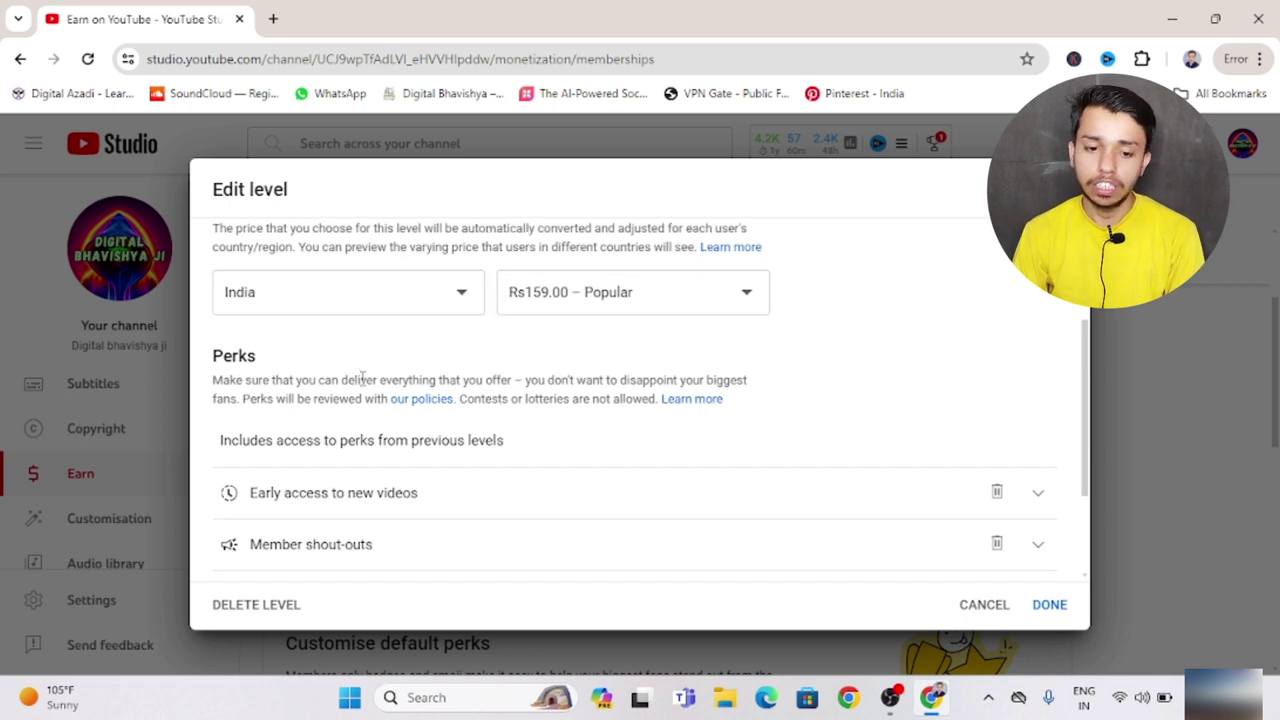
{"action": "scroll", "coordinate": [362, 380], "scroll_direction": "down", "scroll_amount": 2}
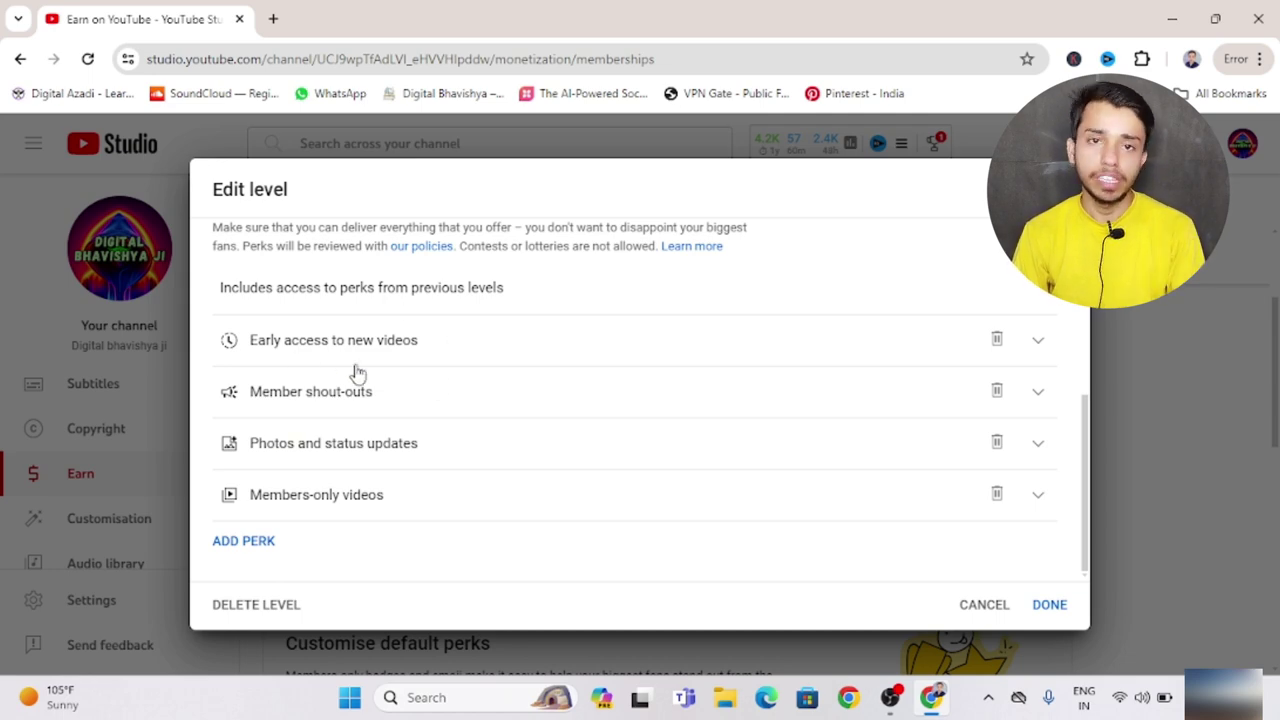
{"action": "left_click", "coordinate": [1050, 606]}
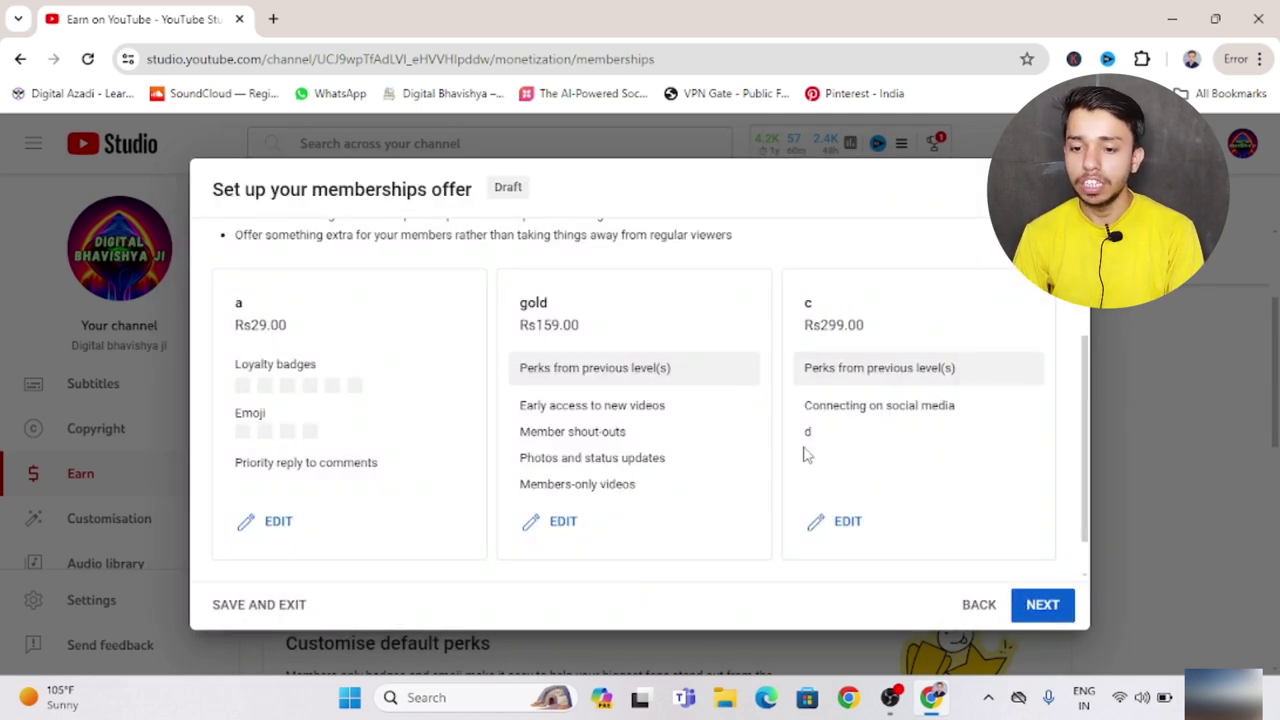
Rename the third membership level as diamond
{"action": "scroll", "coordinate": [803, 451], "scroll_direction": "down", "scroll_amount": 1}
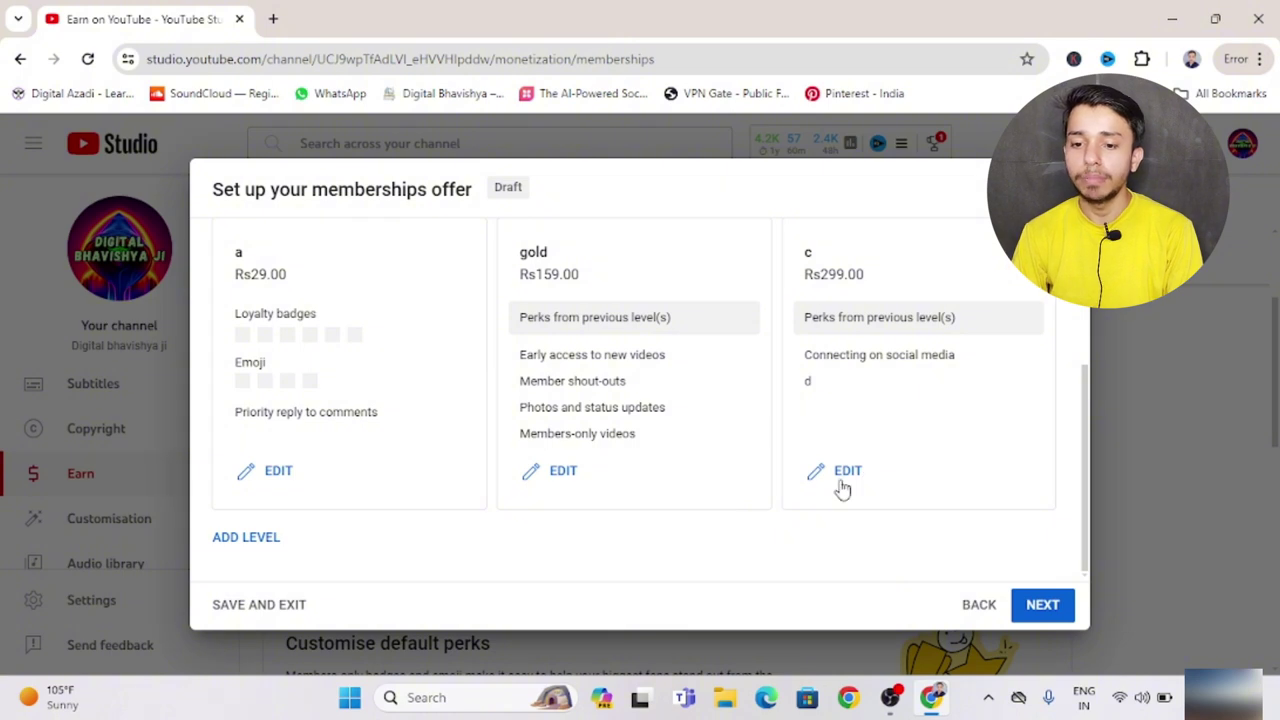
{"action": "left_click", "coordinate": [848, 471]}
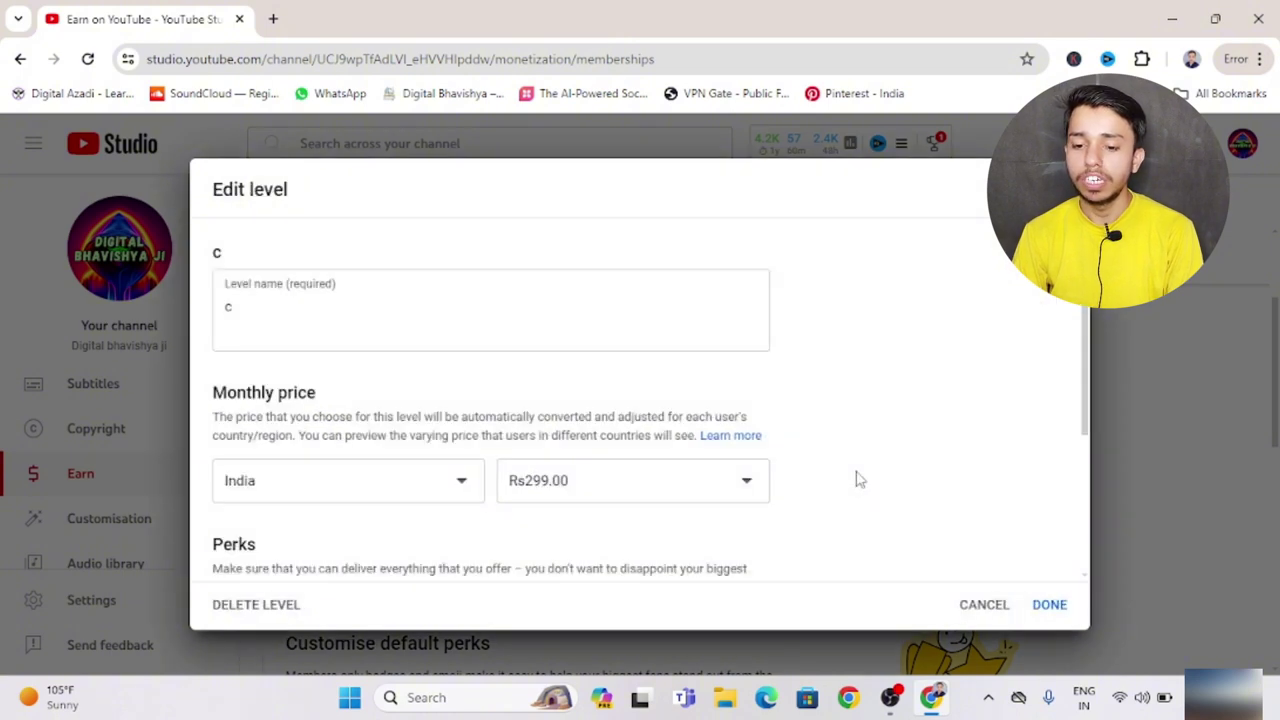
{"action": "left_click", "coordinate": [343, 319]}
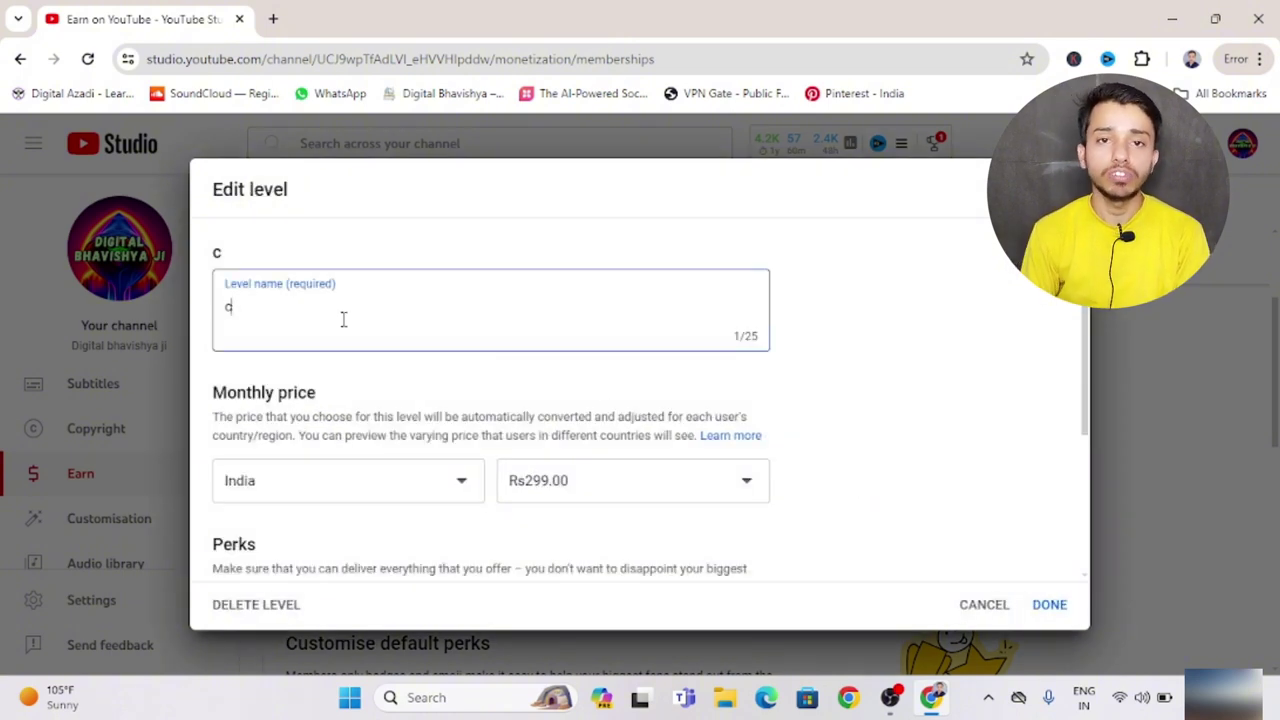
{"action": "key", "text": "ctrl+a"}
{"action": "type", "text": "diamond"}
Set the diamond level's monthly price to Rs599.00, check its perks and apply the changes
{"action": "scroll", "coordinate": [417, 403], "scroll_direction": "down", "scroll_amount": 2}
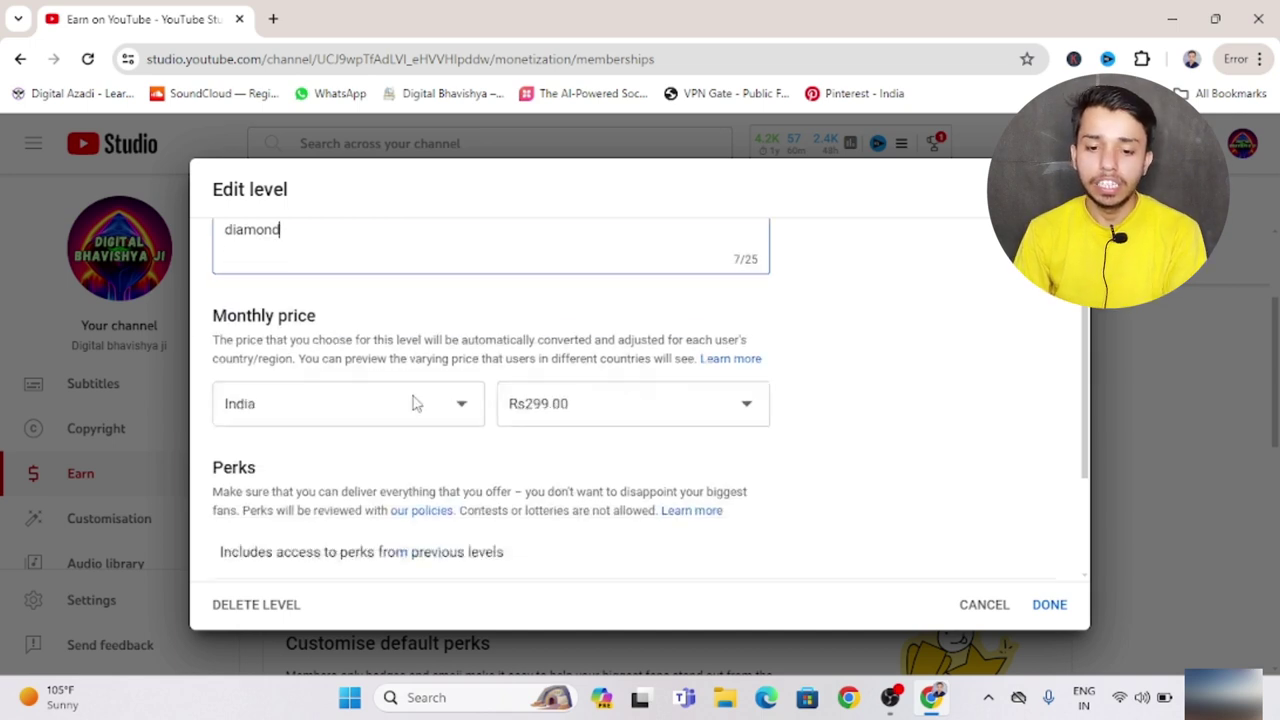
{"action": "scroll", "coordinate": [430, 400], "scroll_direction": "up", "scroll_amount": 2}
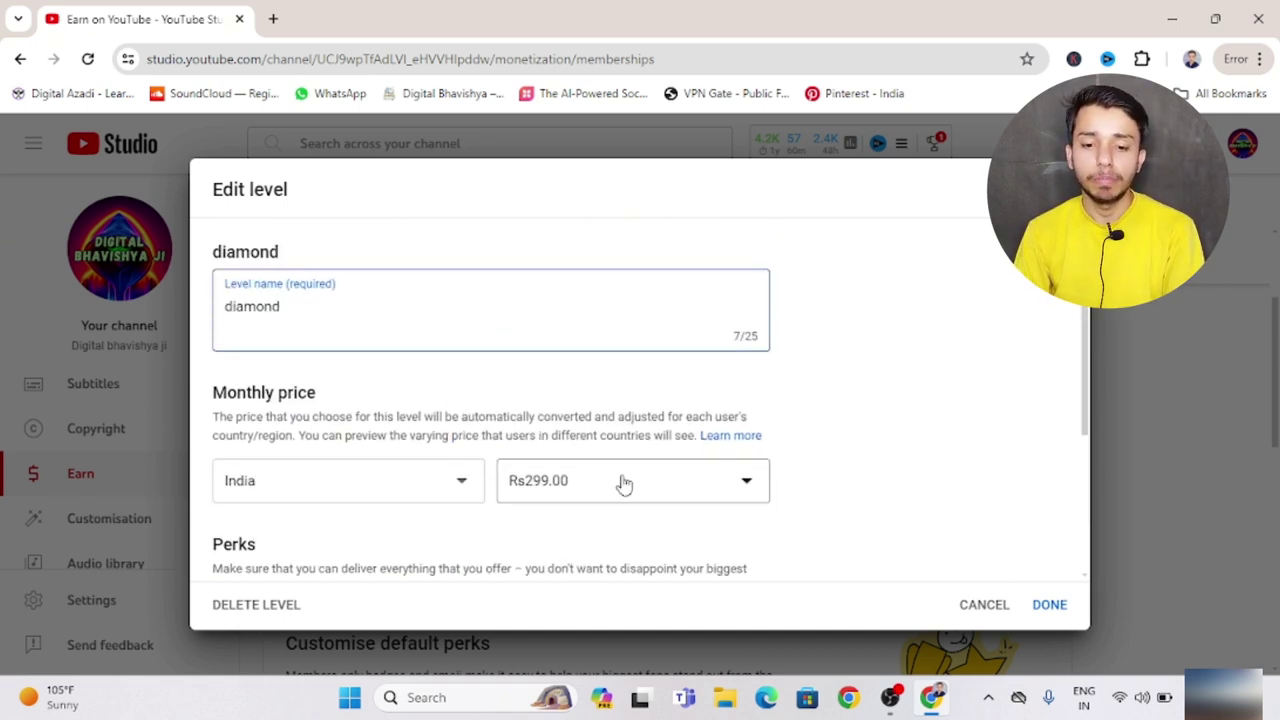
{"action": "left_click", "coordinate": [656, 497]}
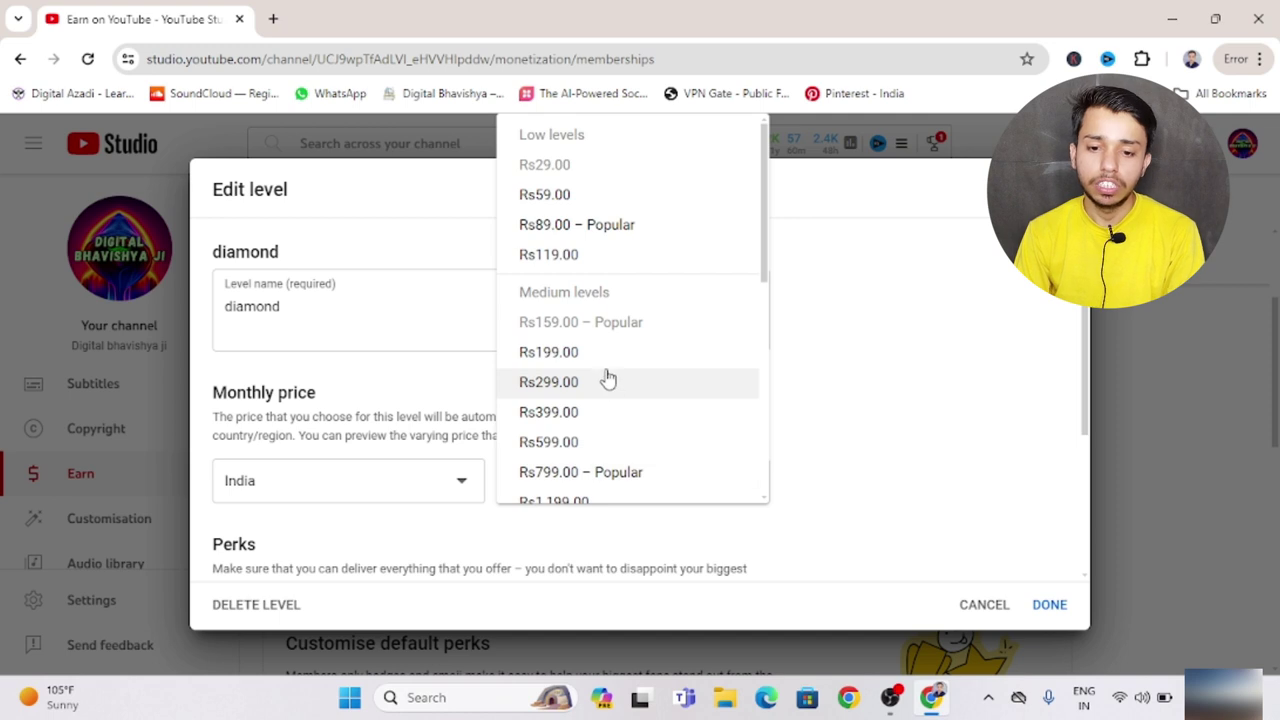
{"action": "left_click", "coordinate": [600, 444]}
{"action": "scroll", "coordinate": [417, 363], "scroll_direction": "down", "scroll_amount": 2}
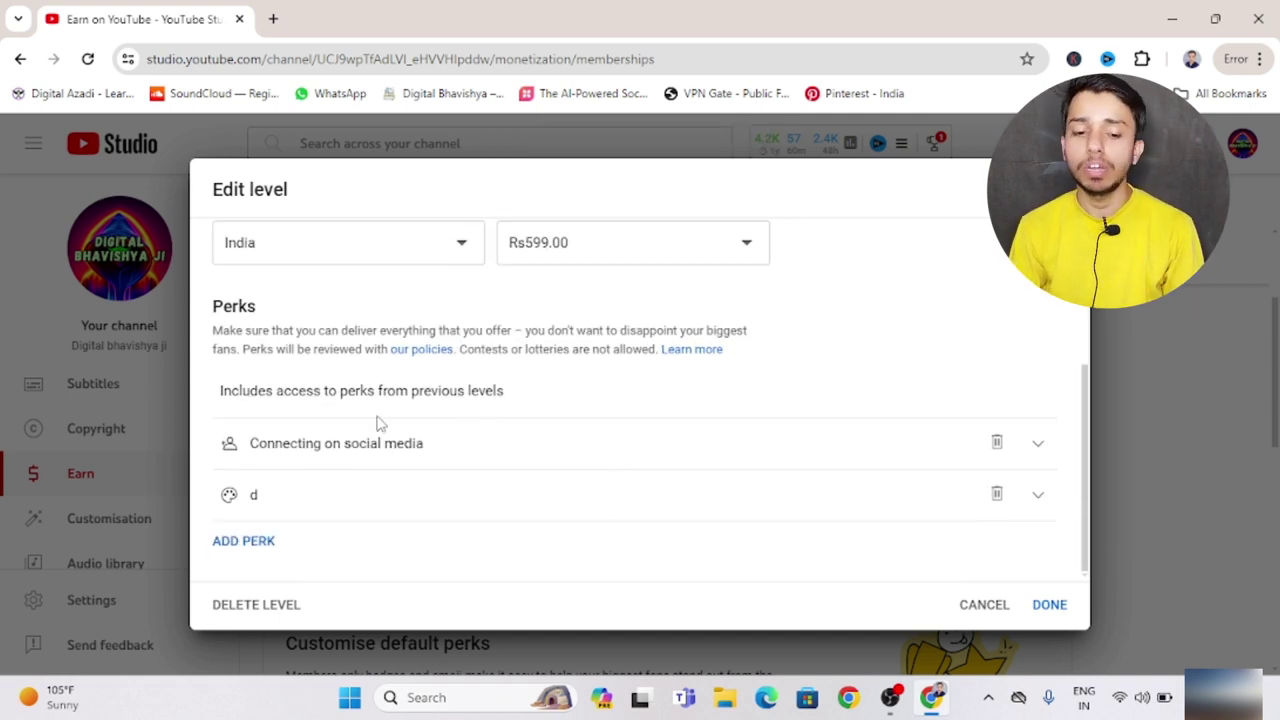
{"action": "left_click", "coordinate": [1052, 606]}
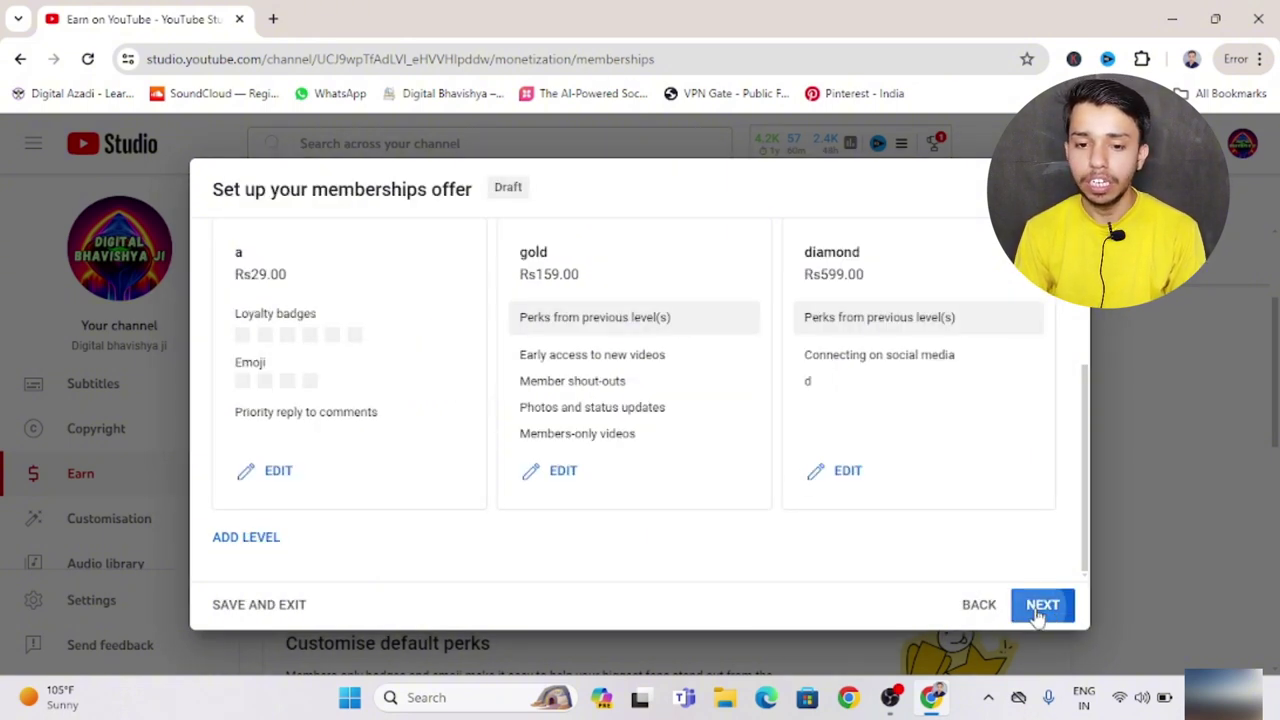
Accept the pricing and policy conditions, submit the memberships offer for review and check its review status
{"action": "left_click", "coordinate": [1040, 605]}
{"action": "scroll", "coordinate": [640, 400], "scroll_direction": "down", "scroll_amount": 5}
{"action": "left_click", "coordinate": [227, 518]}
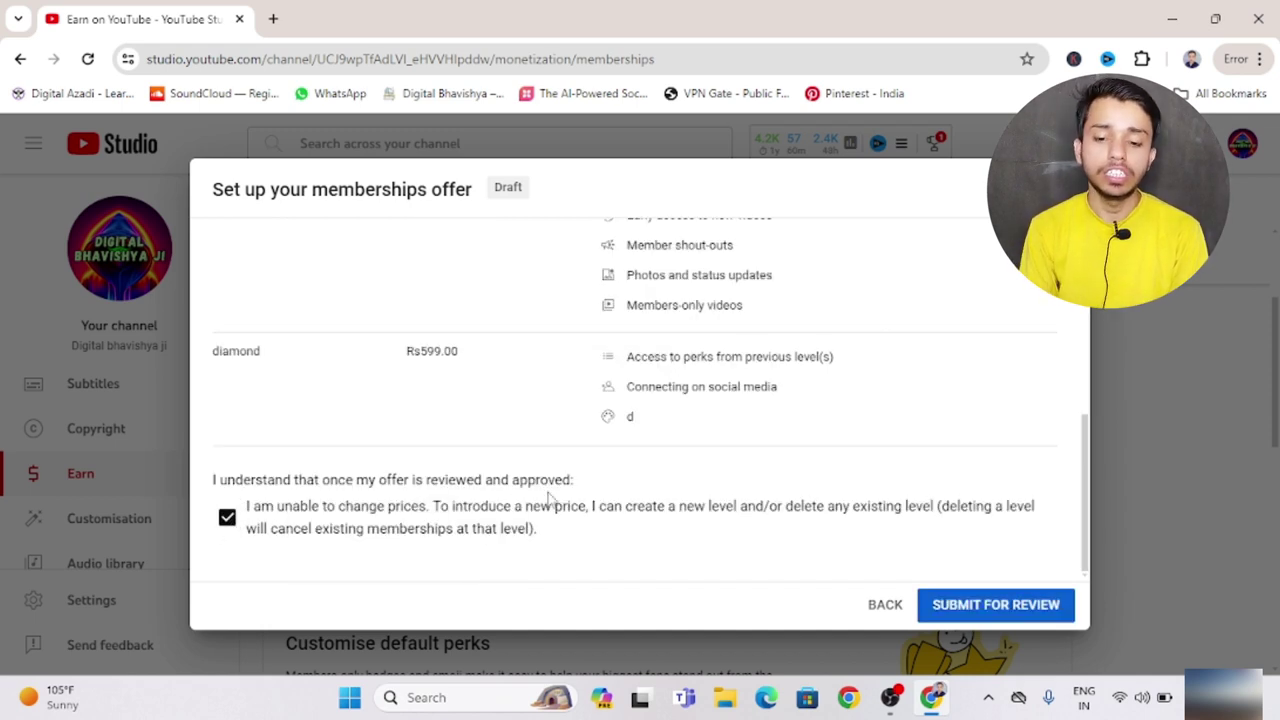
{"action": "left_click", "coordinate": [1005, 615]}
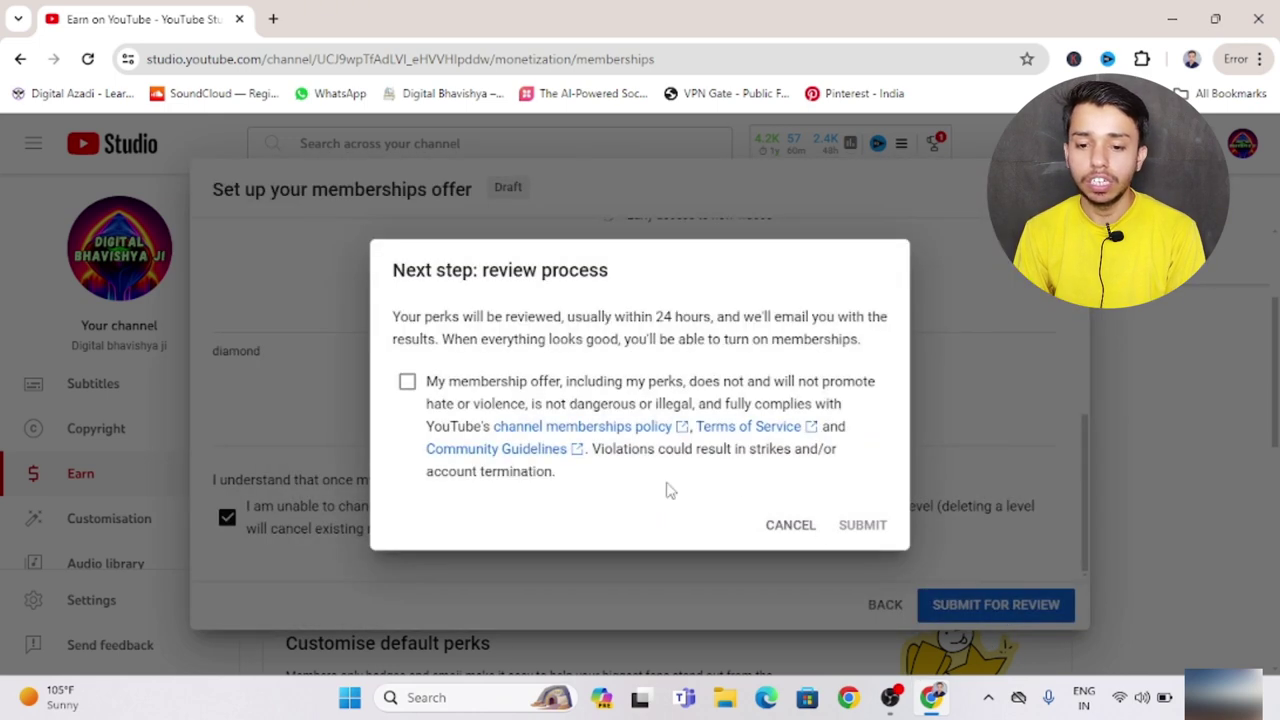
{"action": "left_click", "coordinate": [405, 388]}
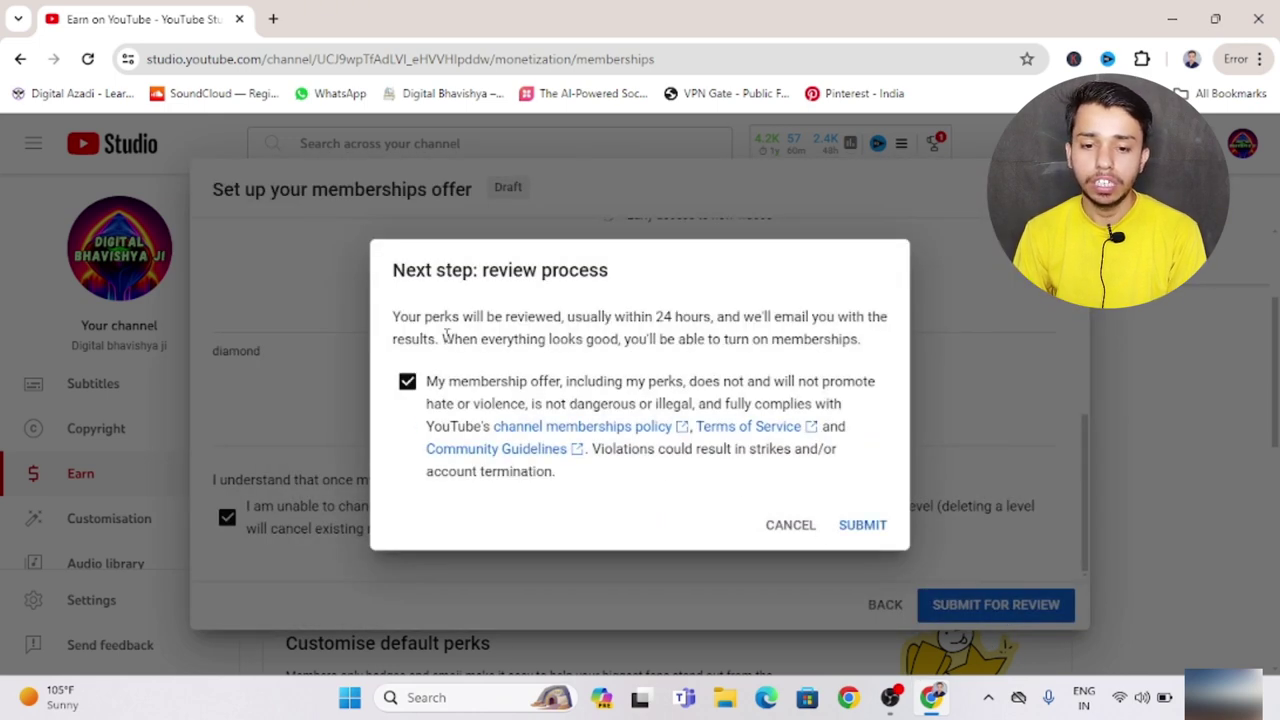
{"action": "left_click", "coordinate": [863, 526]}
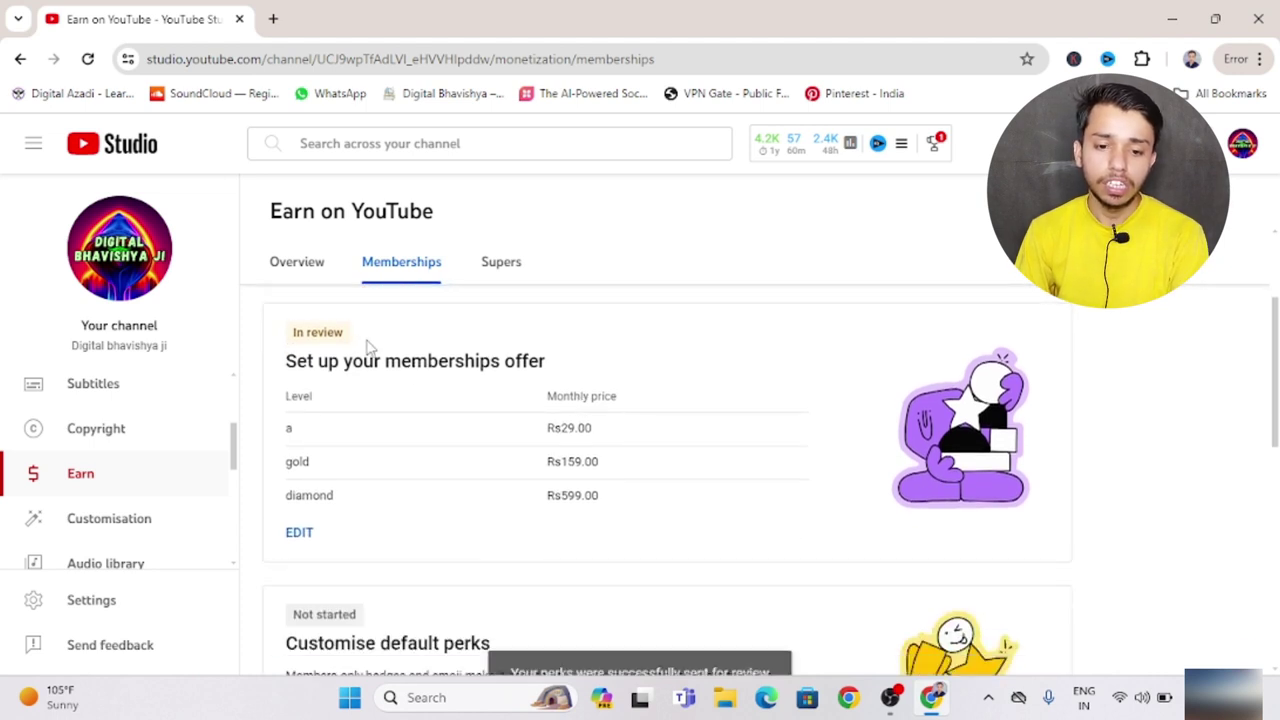
{"action": "left_click_drag", "start_coordinate": [372, 338], "coordinate": [290, 338]}
{"action": "left_click", "coordinate": [418, 350]}
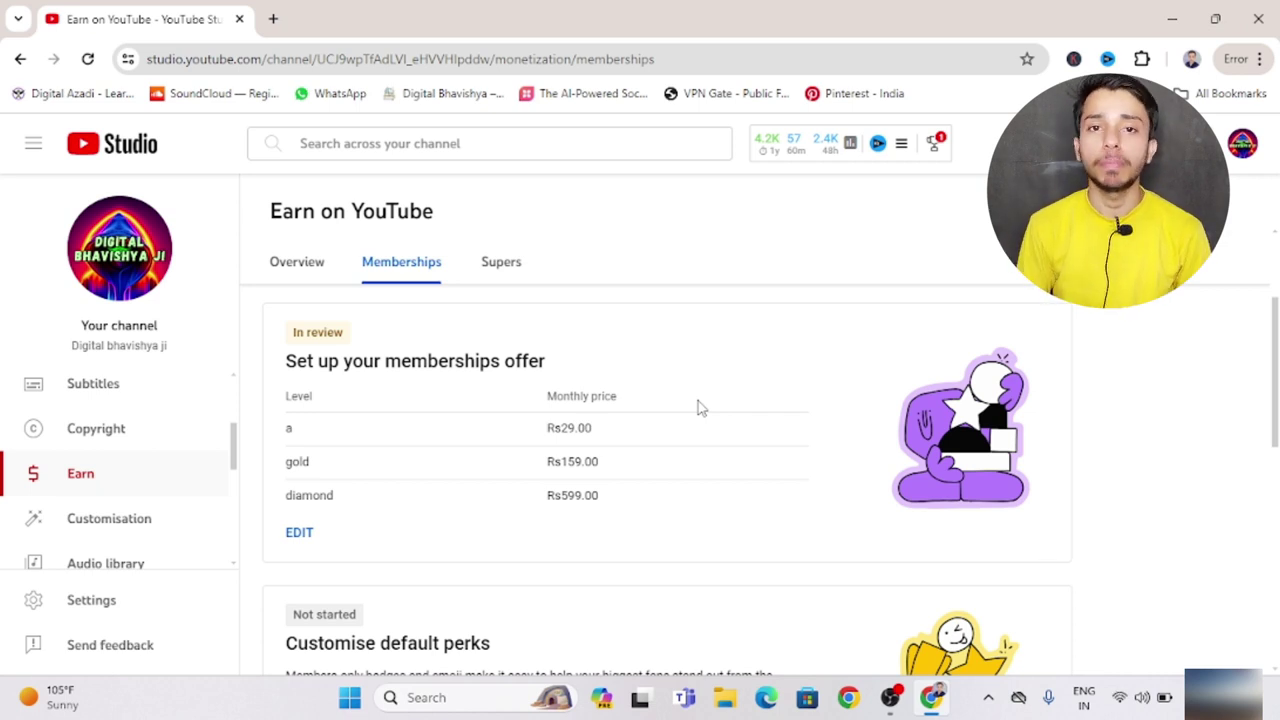
Turn on Super Chat, Super Stickers and Super Thanks in the channel's Supers settings
{"action": "left_click", "coordinate": [504, 268]}
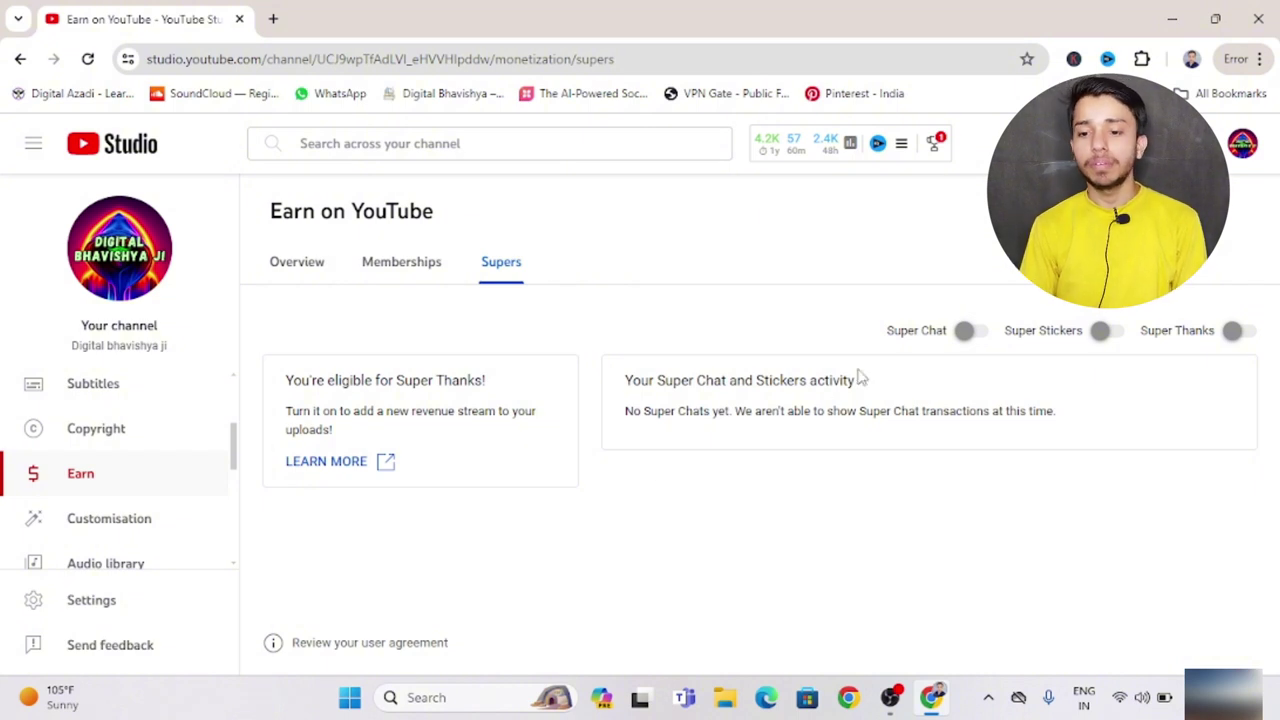
{"action": "left_click", "coordinate": [969, 338]}
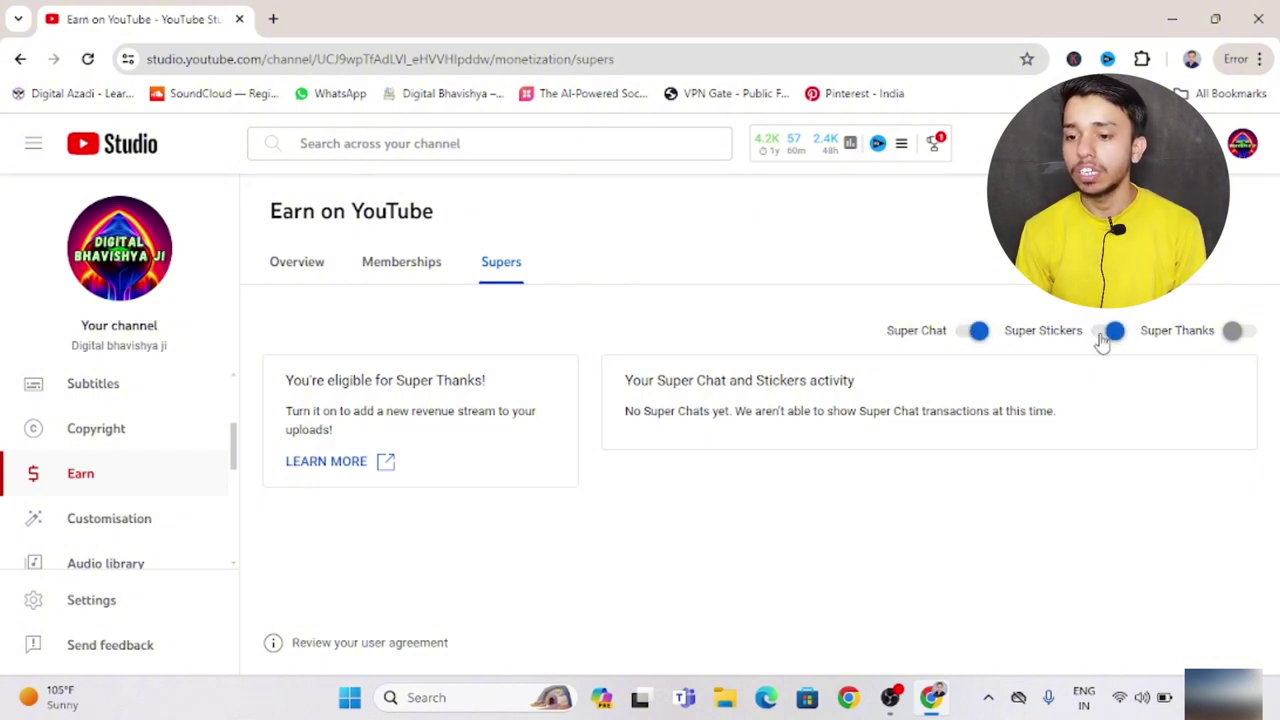
{"action": "left_click", "coordinate": [1229, 334]}
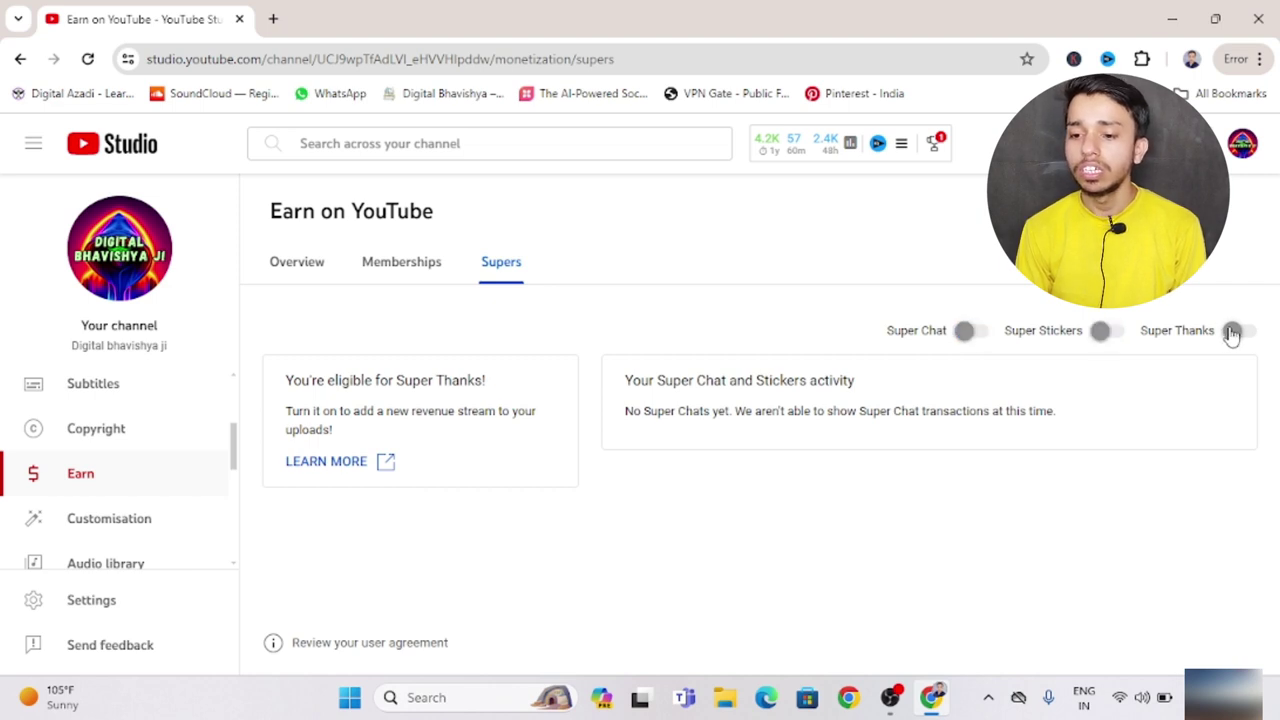
{"action": "left_click", "coordinate": [1232, 334]}
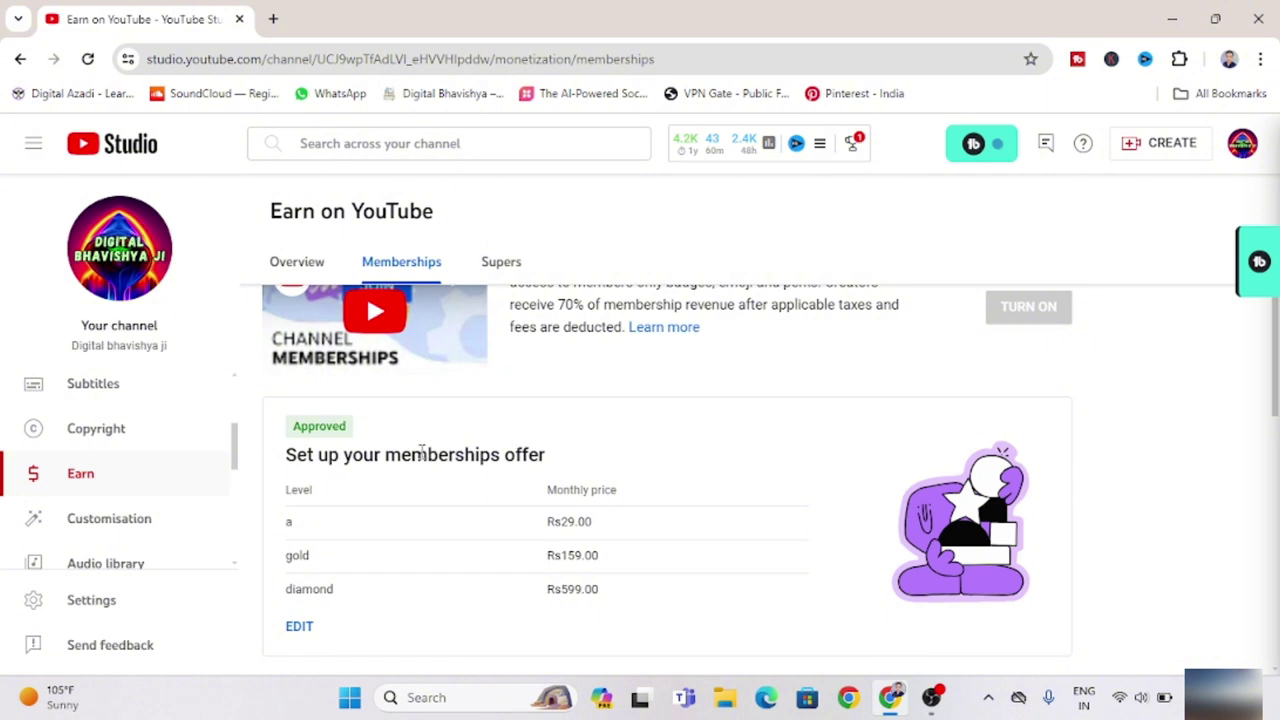
Start customising the default membership perks and check the minimum size and aspect ratio required for badge images
{"action": "scroll", "coordinate": [726, 531], "scroll_direction": "down", "scroll_amount": 3}
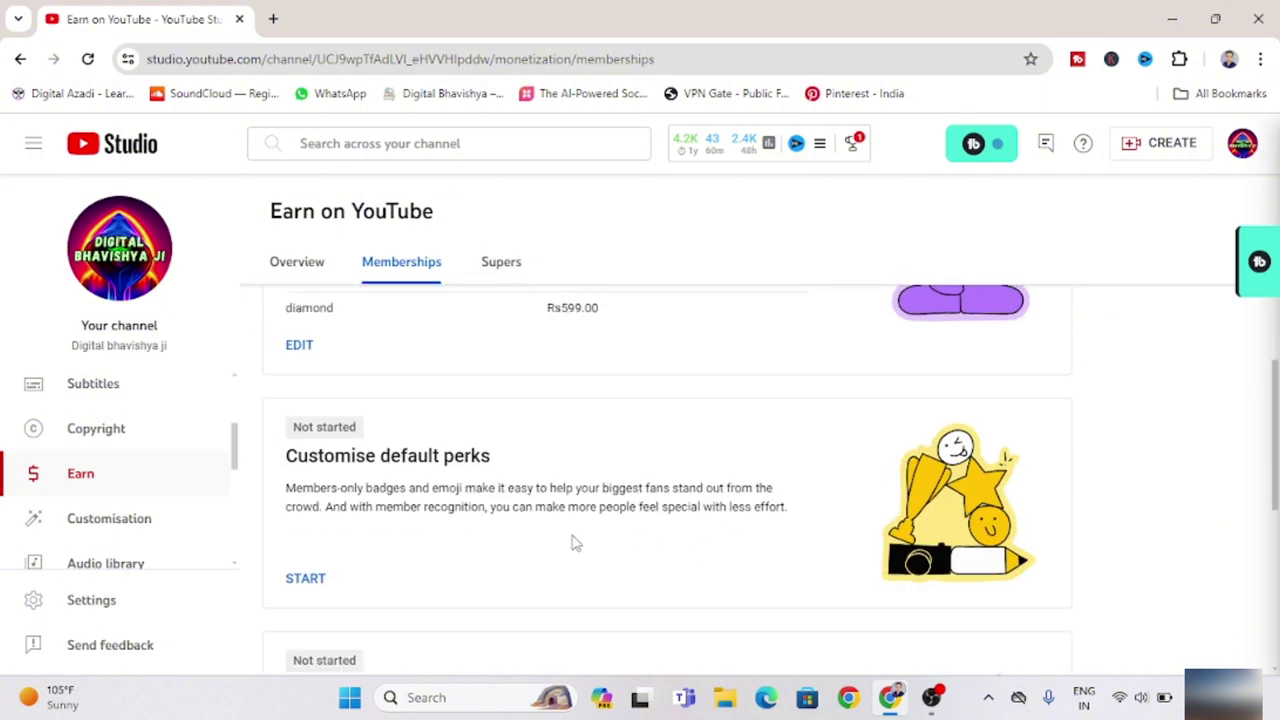
{"action": "left_click", "coordinate": [309, 590]}
{"action": "scroll", "coordinate": [760, 486], "scroll_direction": "down", "scroll_amount": 2}
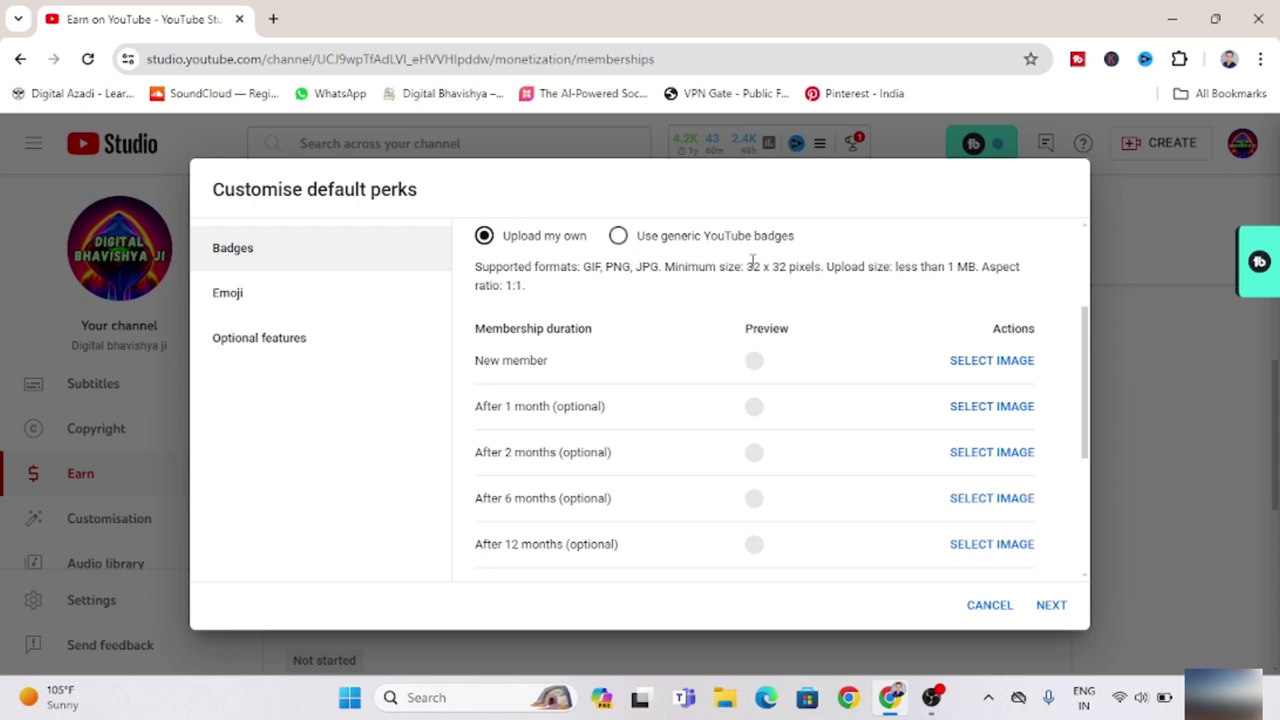
{"action": "left_click_drag", "start_coordinate": [752, 262], "coordinate": [791, 264]}
{"action": "left_click", "coordinate": [797, 297]}
{"action": "left_click_drag", "start_coordinate": [527, 286], "coordinate": [500, 291]}
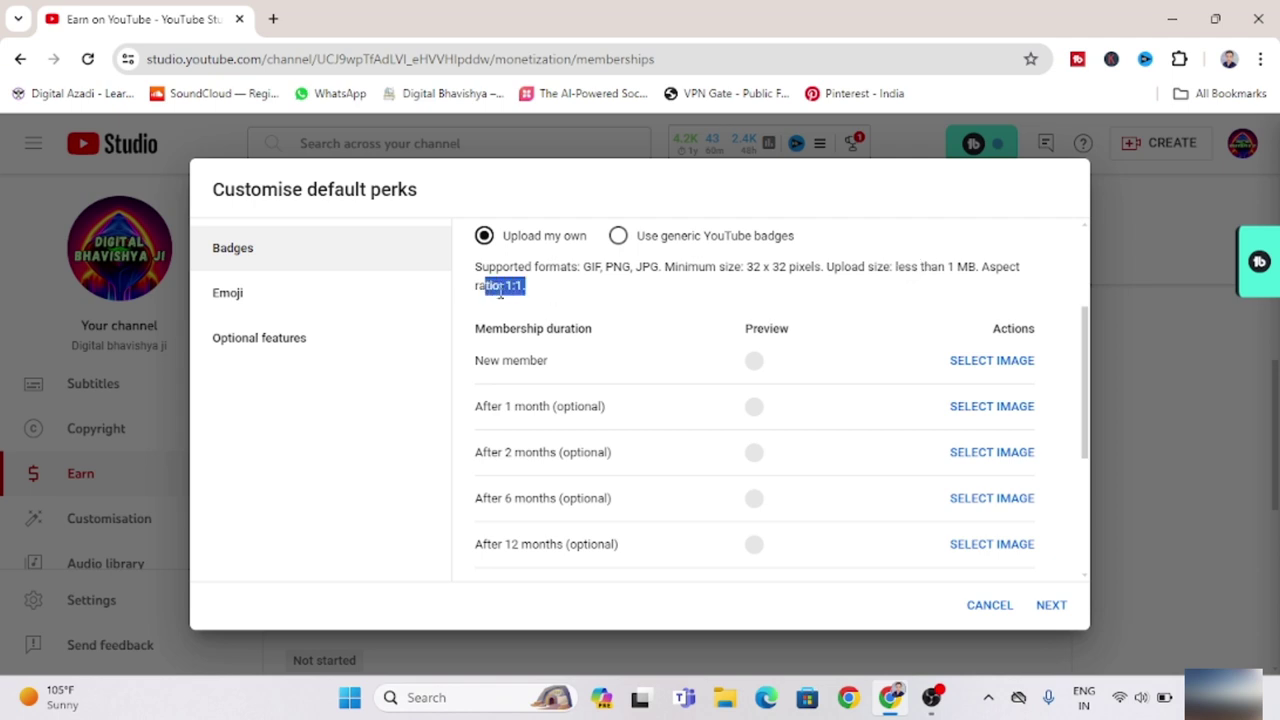
{"action": "left_click", "coordinate": [563, 290]}
Look at the image picker for the new-member badge without choosing a file, and review the custom badge slots for each membership duration
{"action": "left_click", "coordinate": [1000, 362]}
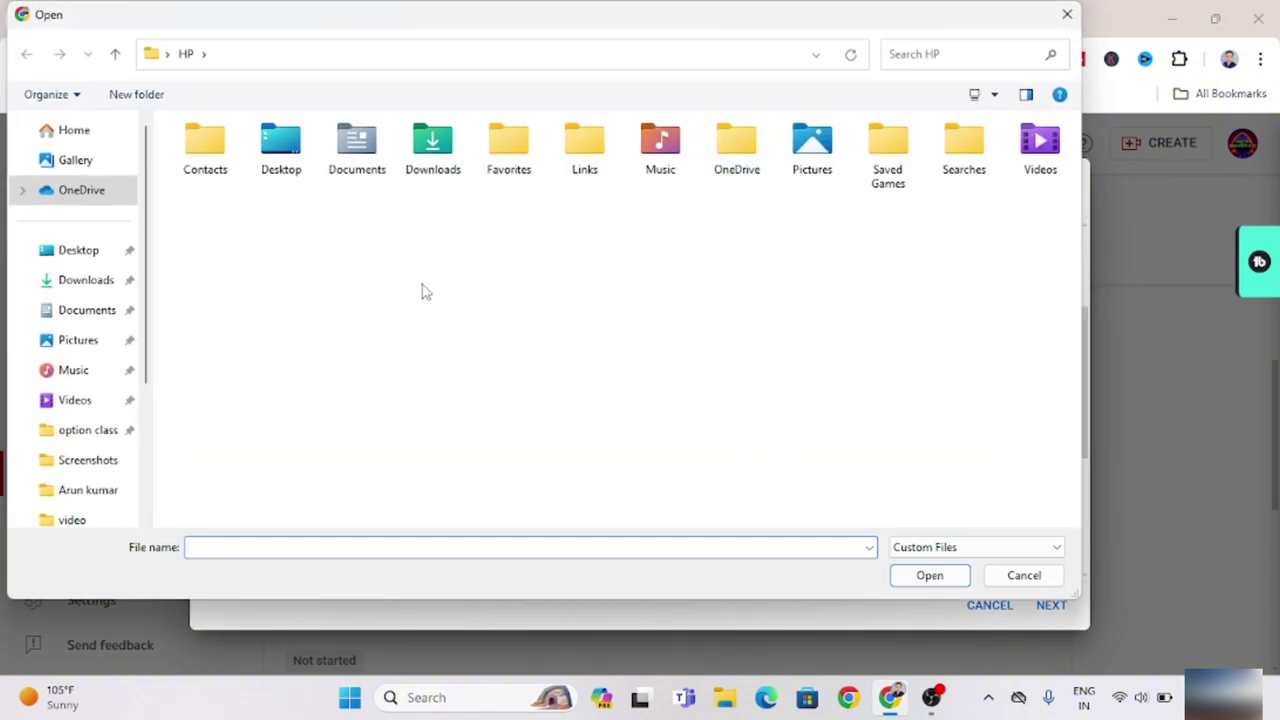
{"action": "left_click", "coordinate": [1066, 17]}
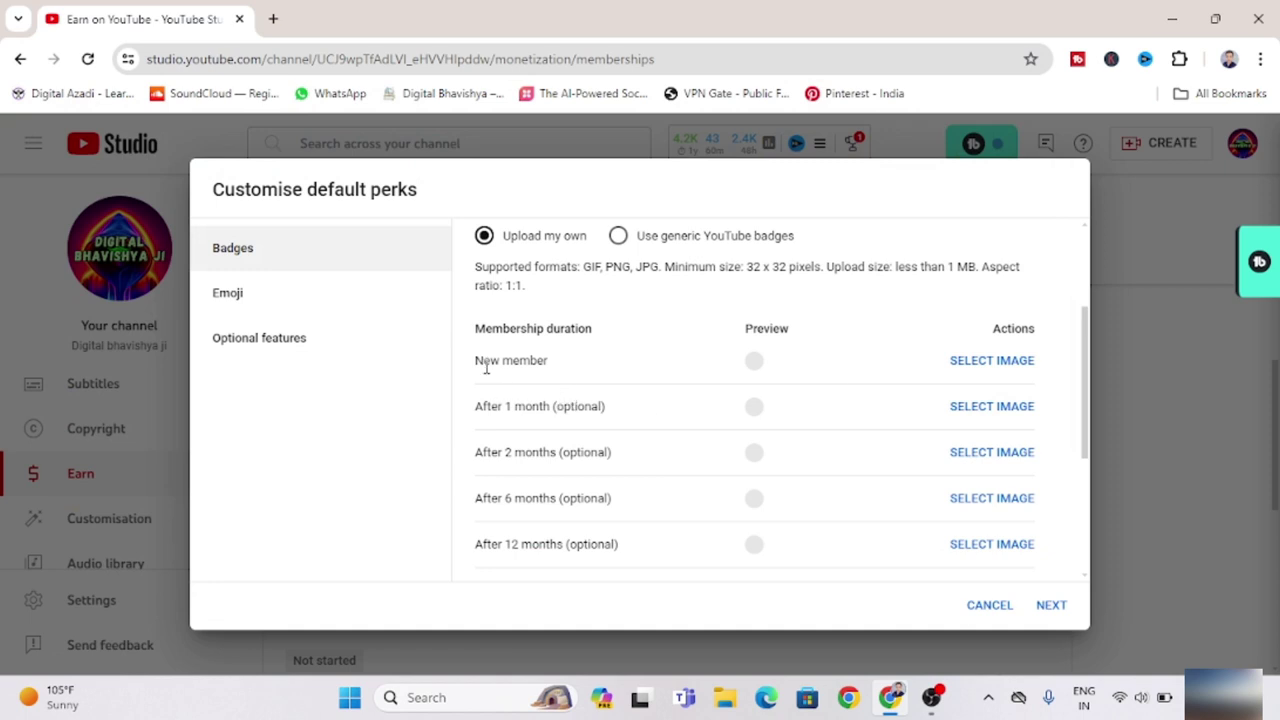
{"action": "triple_click", "coordinate": [555, 365]}
{"action": "left_click", "coordinate": [590, 400]}
{"action": "scroll", "coordinate": [490, 440], "scroll_direction": "down", "scroll_amount": 1}
{"action": "scroll", "coordinate": [695, 444], "scroll_direction": "down", "scroll_amount": 2}
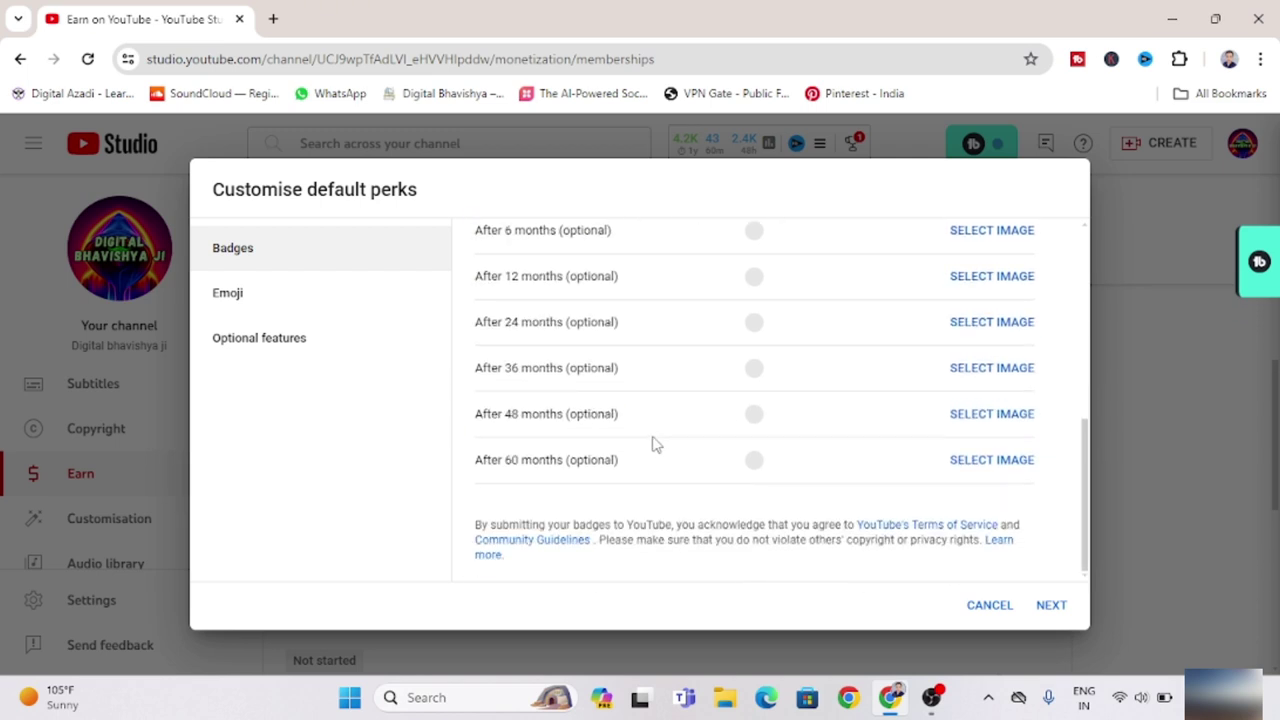
{"action": "scroll", "coordinate": [800, 428], "scroll_direction": "up", "scroll_amount": 5}
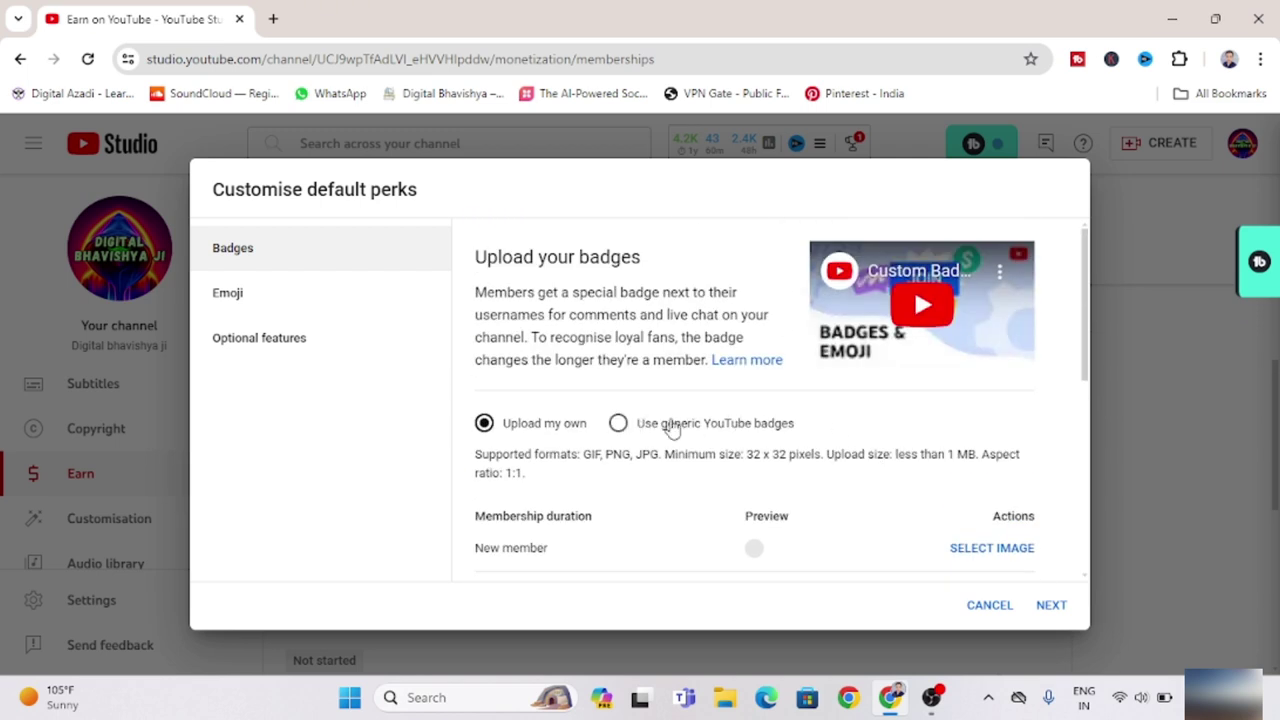
Choose the generic YouTube badges, review the badge for each membership duration and continue to the emoji setup
{"action": "left_click", "coordinate": [618, 423]}
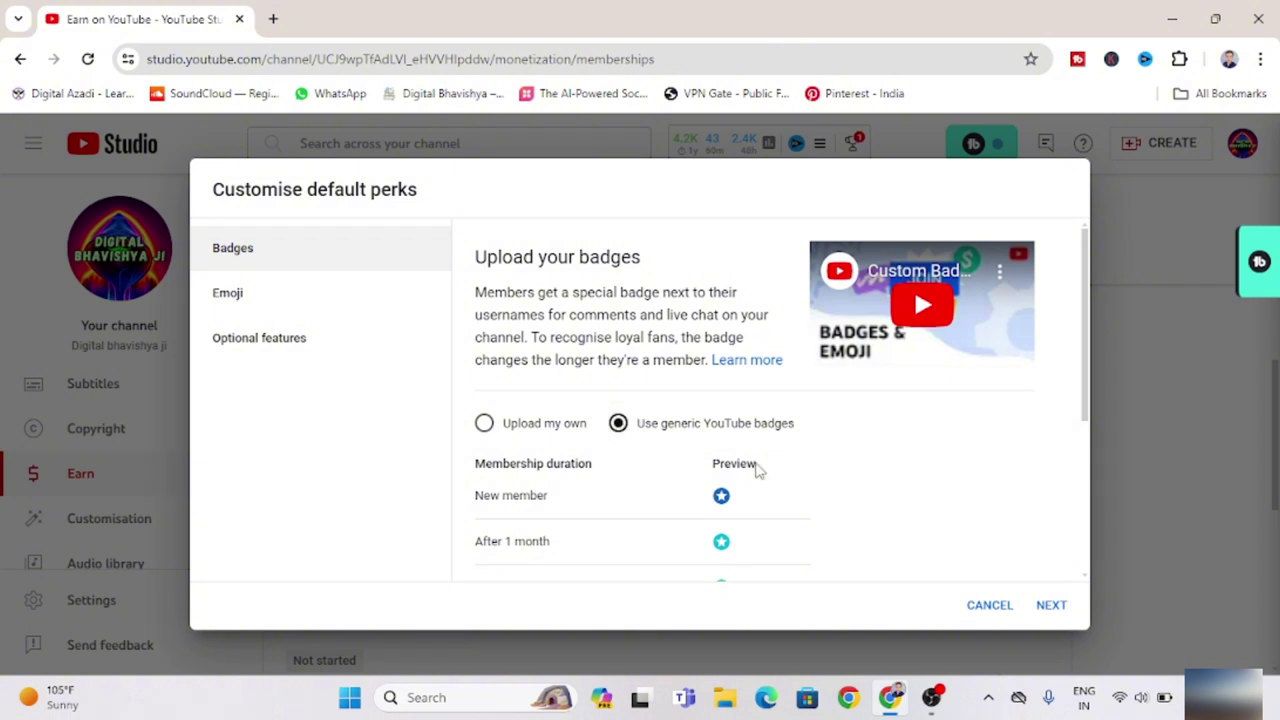
{"action": "scroll", "coordinate": [759, 460], "scroll_direction": "down", "scroll_amount": 2}
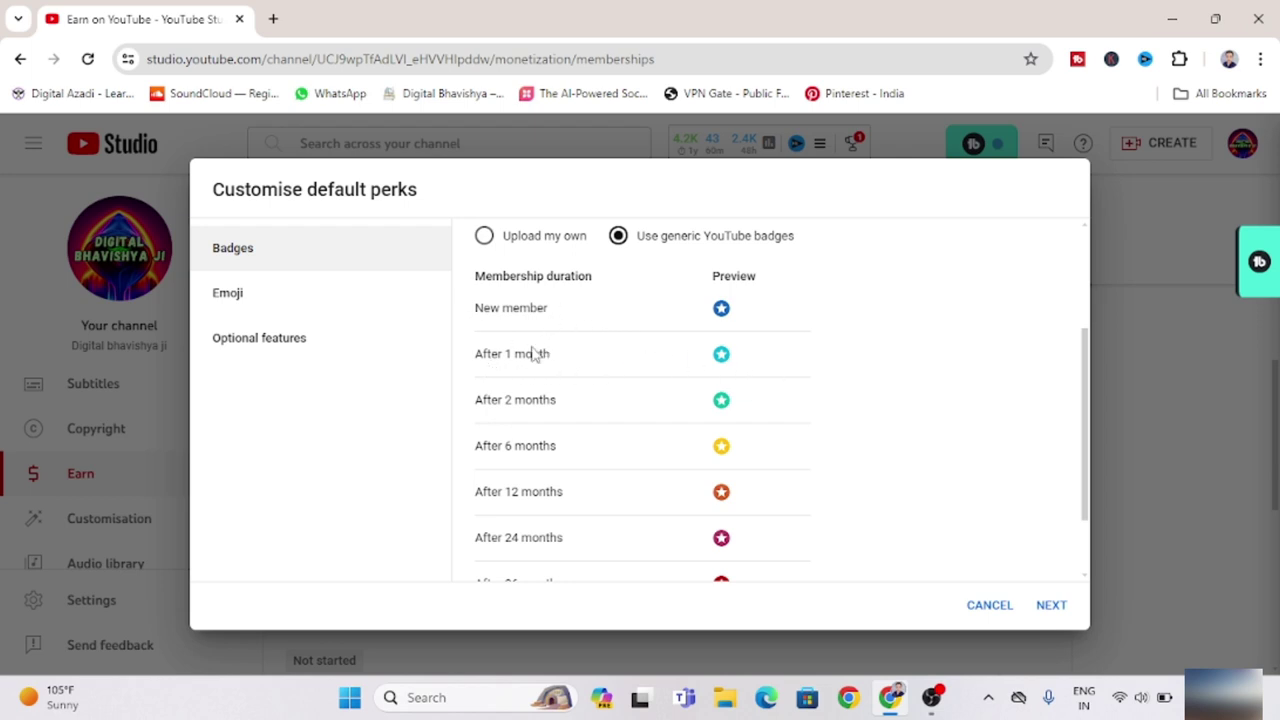
{"action": "scroll", "coordinate": [779, 409], "scroll_direction": "down", "scroll_amount": 2}
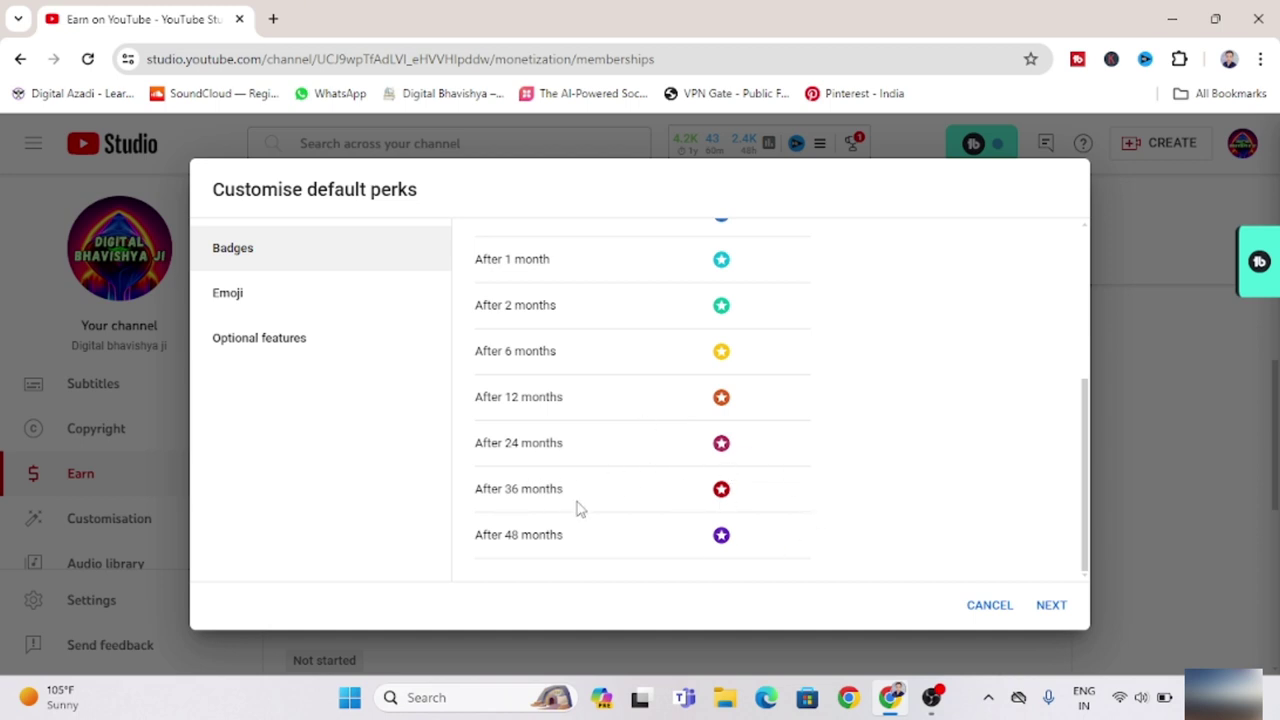
{"action": "scroll", "coordinate": [826, 423], "scroll_direction": "up", "scroll_amount": 6}
{"action": "scroll", "coordinate": [826, 423], "scroll_direction": "down", "scroll_amount": 6}
{"action": "scroll", "coordinate": [823, 423], "scroll_direction": "up", "scroll_amount": 6}
{"action": "scroll", "coordinate": [826, 423], "scroll_direction": "down", "scroll_amount": 6}
{"action": "left_click", "coordinate": [1051, 605]}
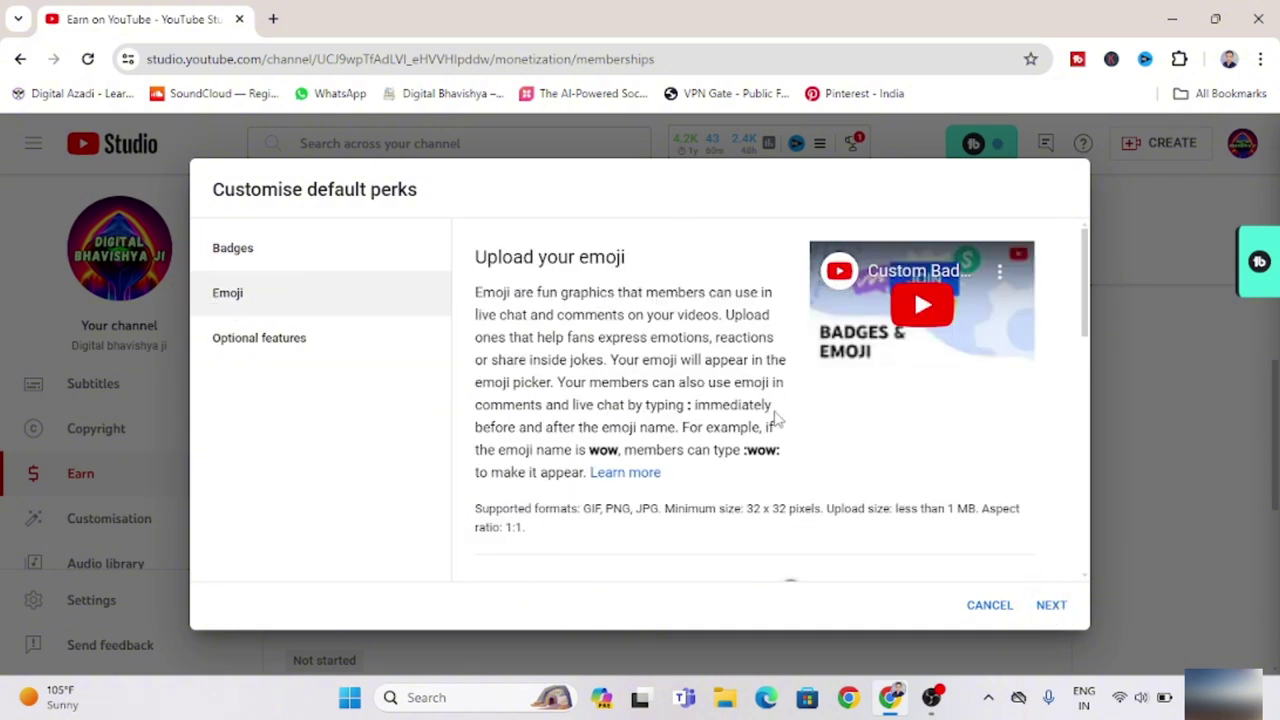
Check the emoji upload fields, search Google Images for emoji and try to save the Emoji Island sunglasses emoji
{"action": "scroll", "coordinate": [776, 418], "scroll_direction": "down", "scroll_amount": 6}
{"action": "scroll", "coordinate": [774, 417], "scroll_direction": "up", "scroll_amount": 4}
{"action": "scroll", "coordinate": [700, 400], "scroll_direction": "down", "scroll_amount": 1}
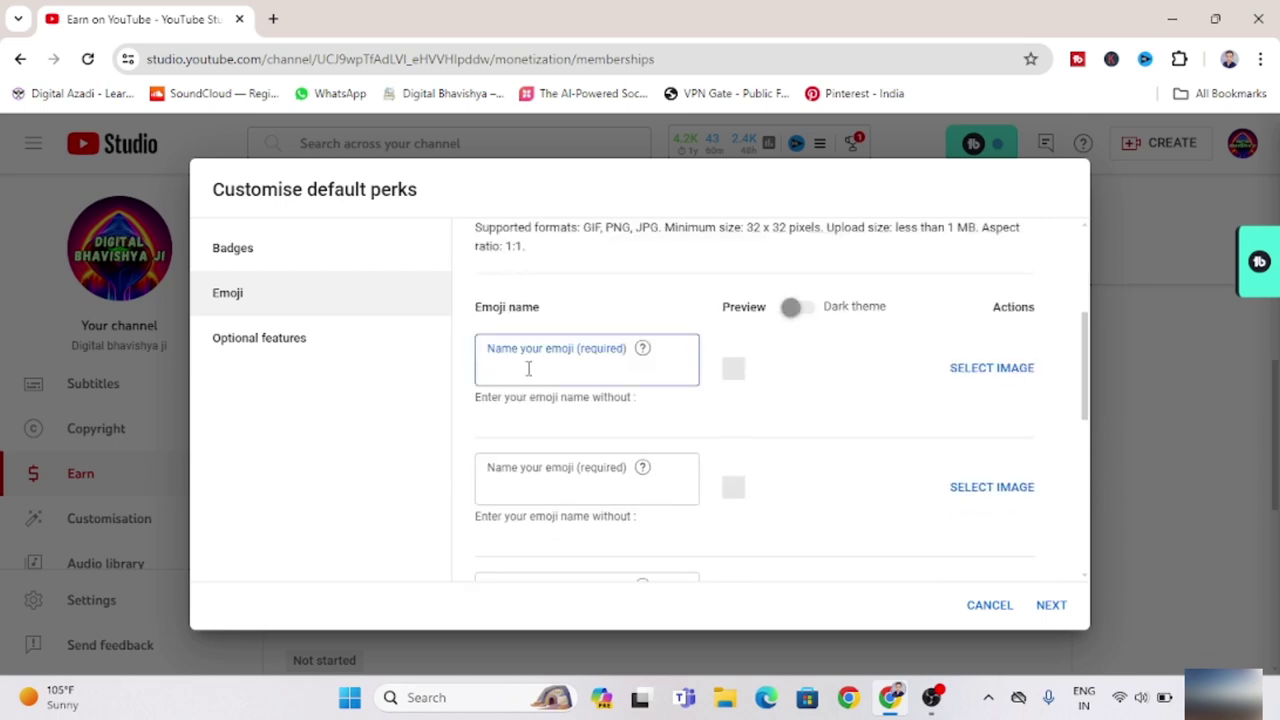
{"action": "scroll", "coordinate": [528, 368], "scroll_direction": "up", "scroll_amount": 1}
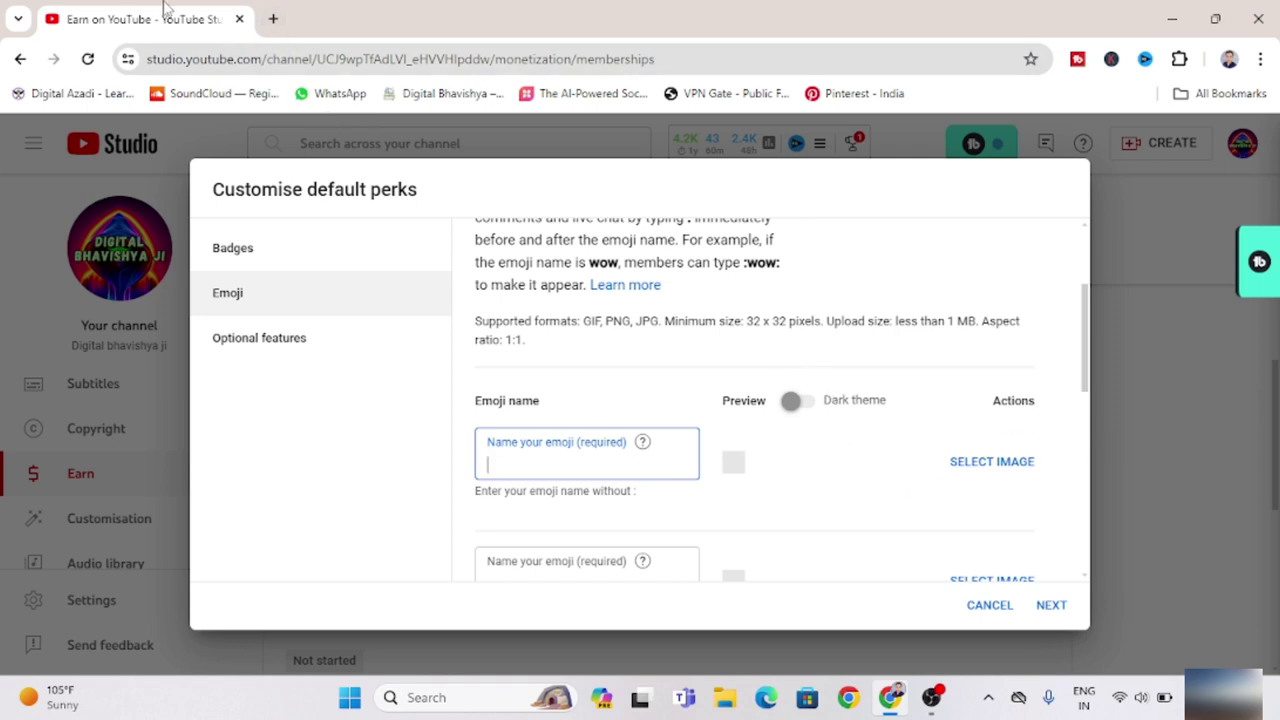
{"action": "left_click", "coordinate": [275, 21]}
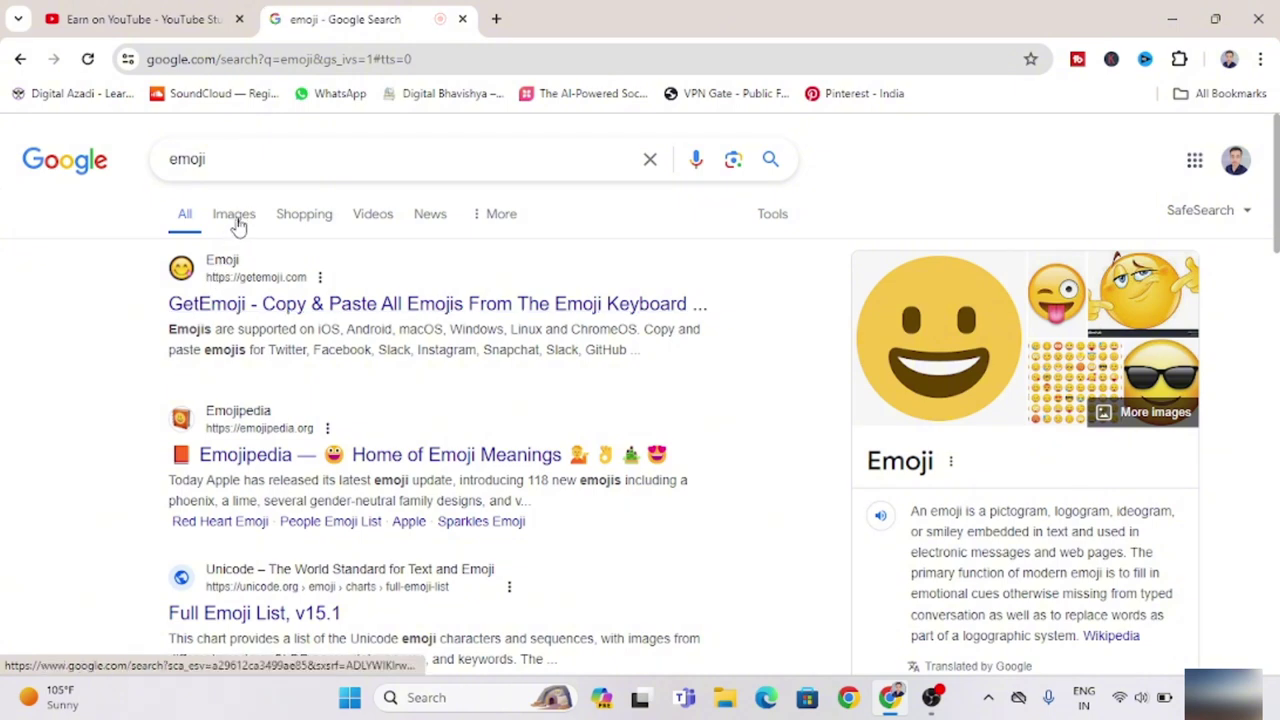
{"action": "left_click", "coordinate": [237, 219]}
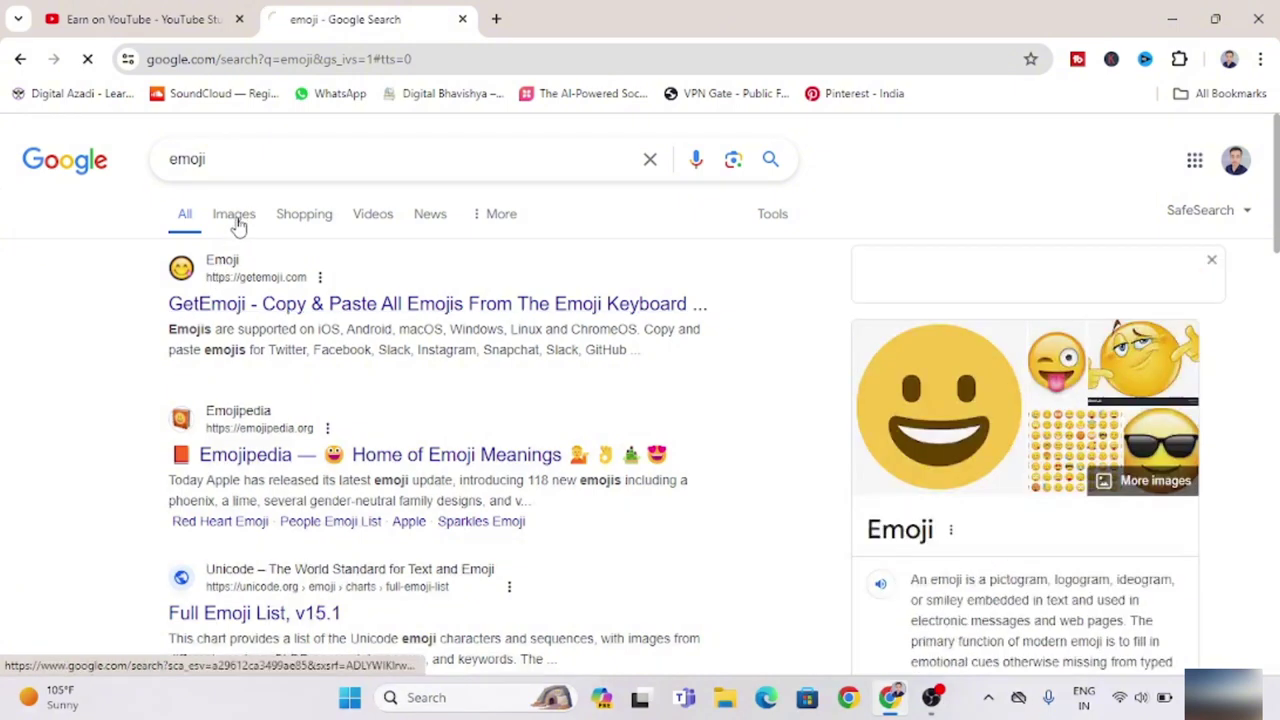
{"action": "left_click", "coordinate": [98, 383]}
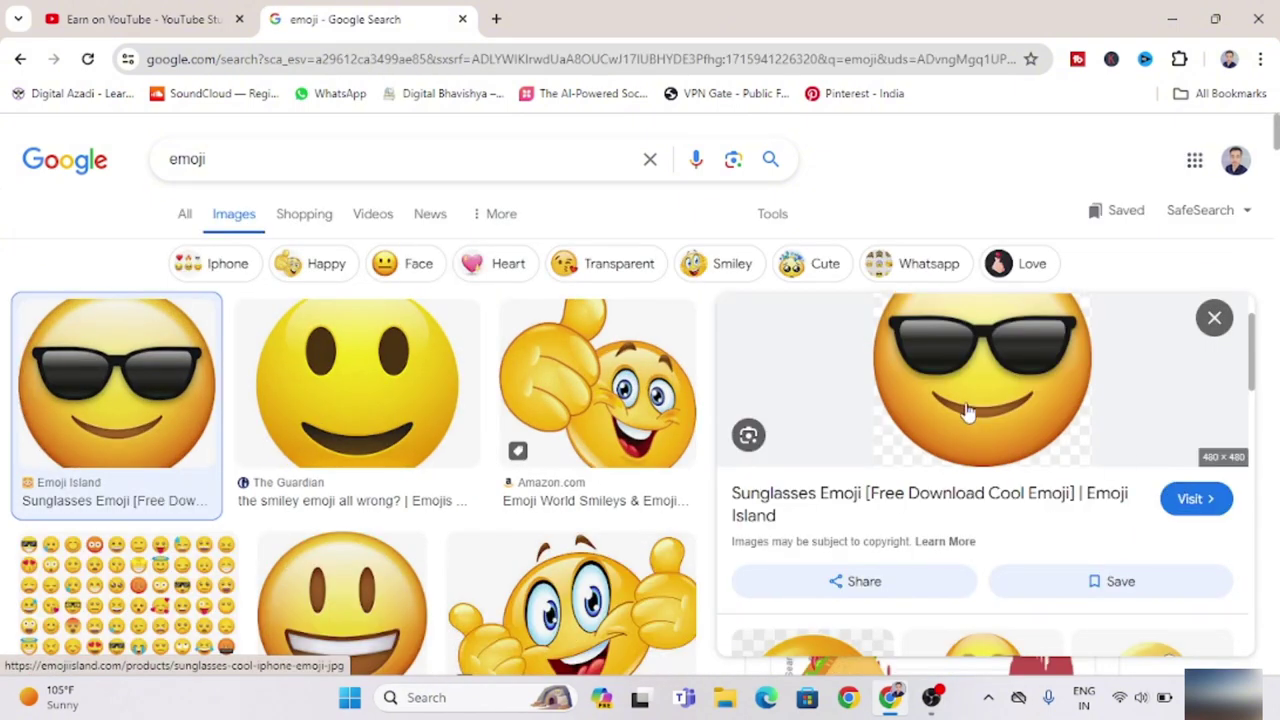
{"action": "right_click", "coordinate": [963, 403]}
{"action": "left_click", "coordinate": [1043, 229]}
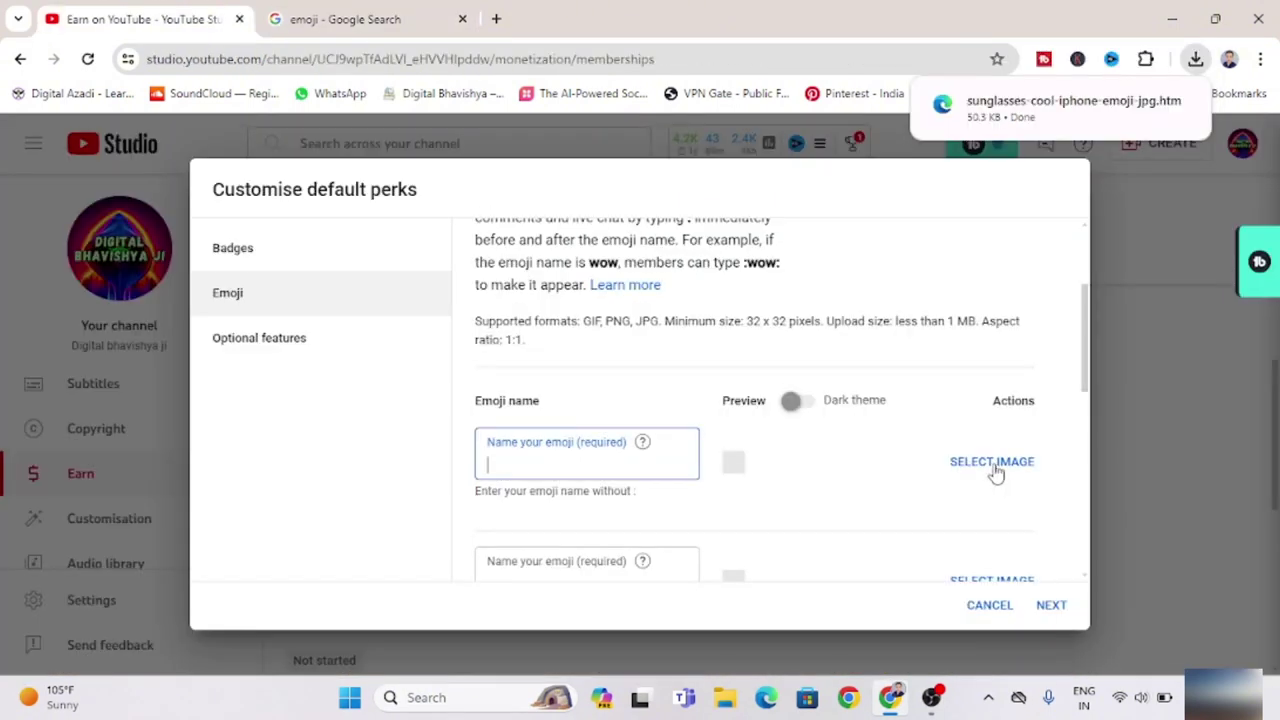
{"action": "left_click", "coordinate": [993, 462]}
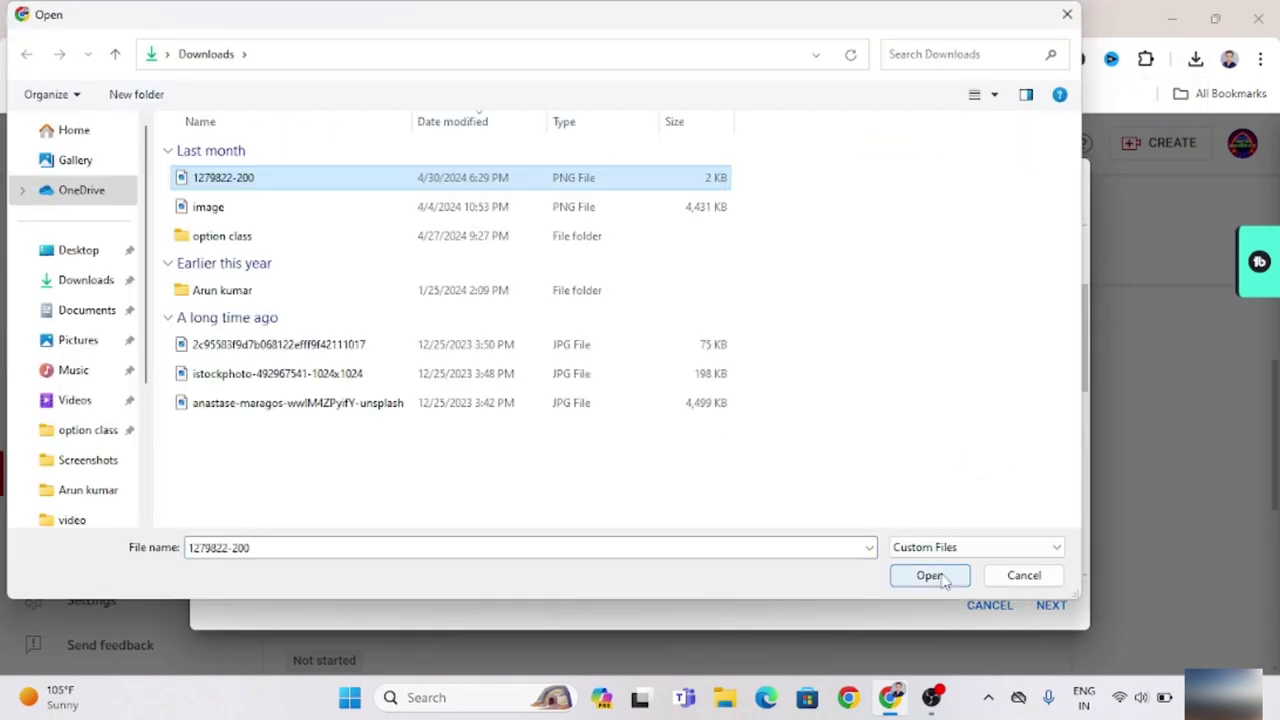
{"action": "left_click", "coordinate": [930, 576]}
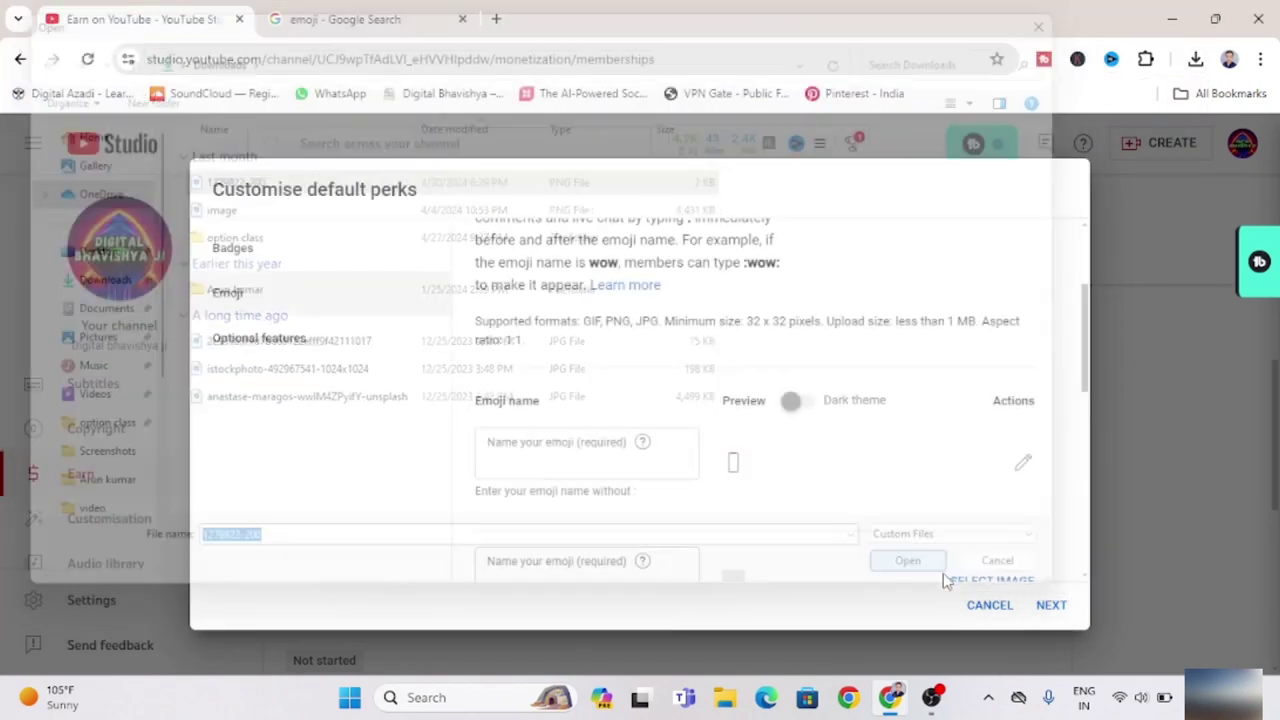
{"action": "left_click", "coordinate": [536, 467]}
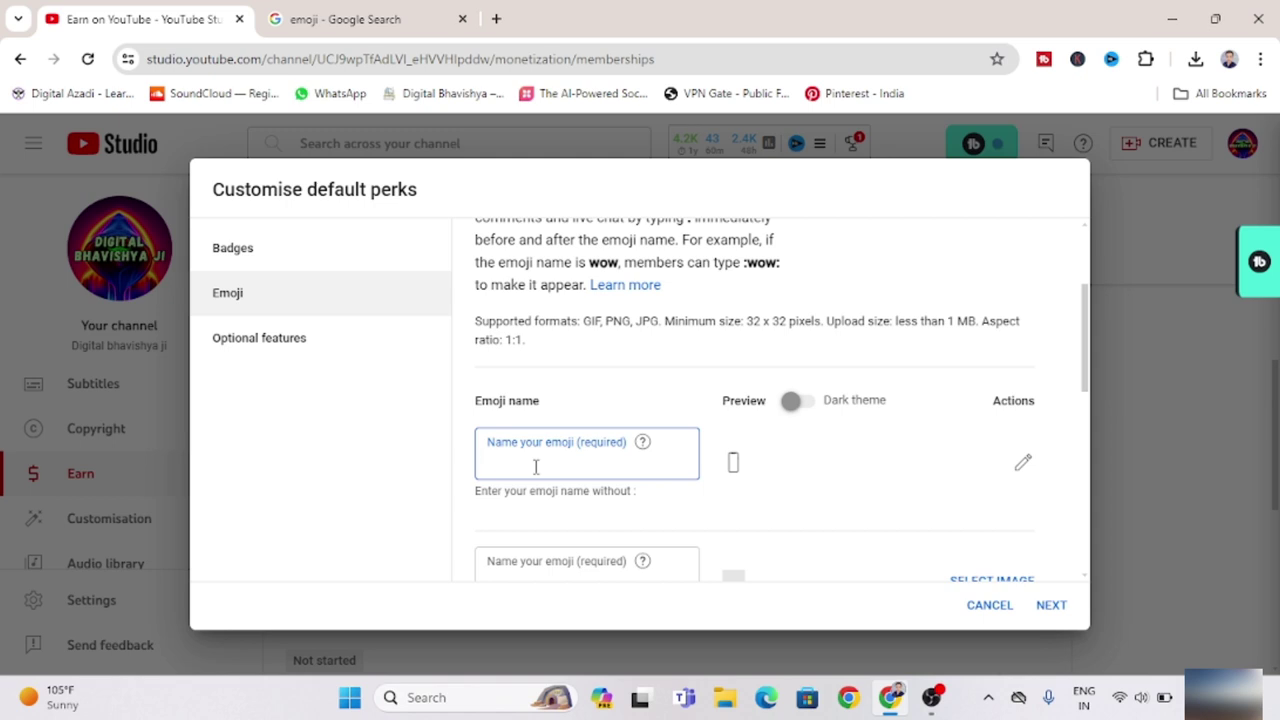
{"action": "type", "text": "fast"}
Leave the remaining emoji slots empty, continue to the optional features and toggle recognition on the channel page off and on again
{"action": "scroll", "coordinate": [545, 420], "scroll_direction": "down", "scroll_amount": 1}
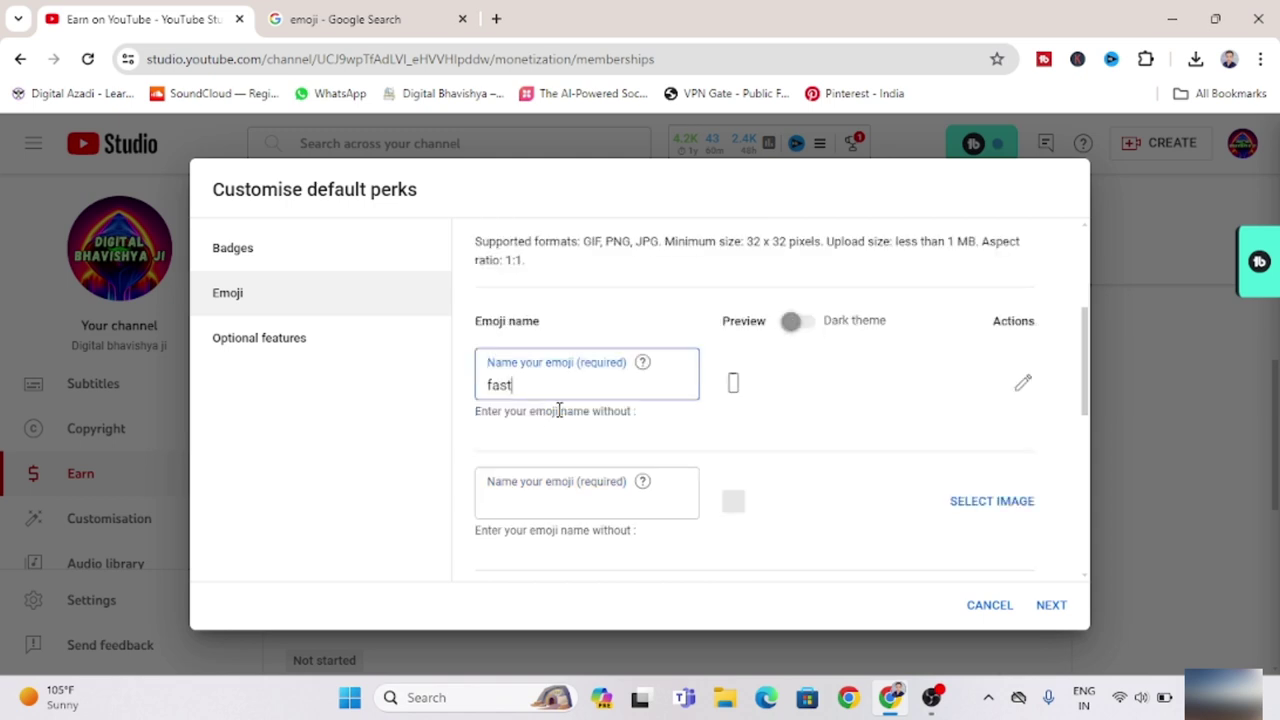
{"action": "scroll", "coordinate": [746, 440], "scroll_direction": "down", "scroll_amount": 1}
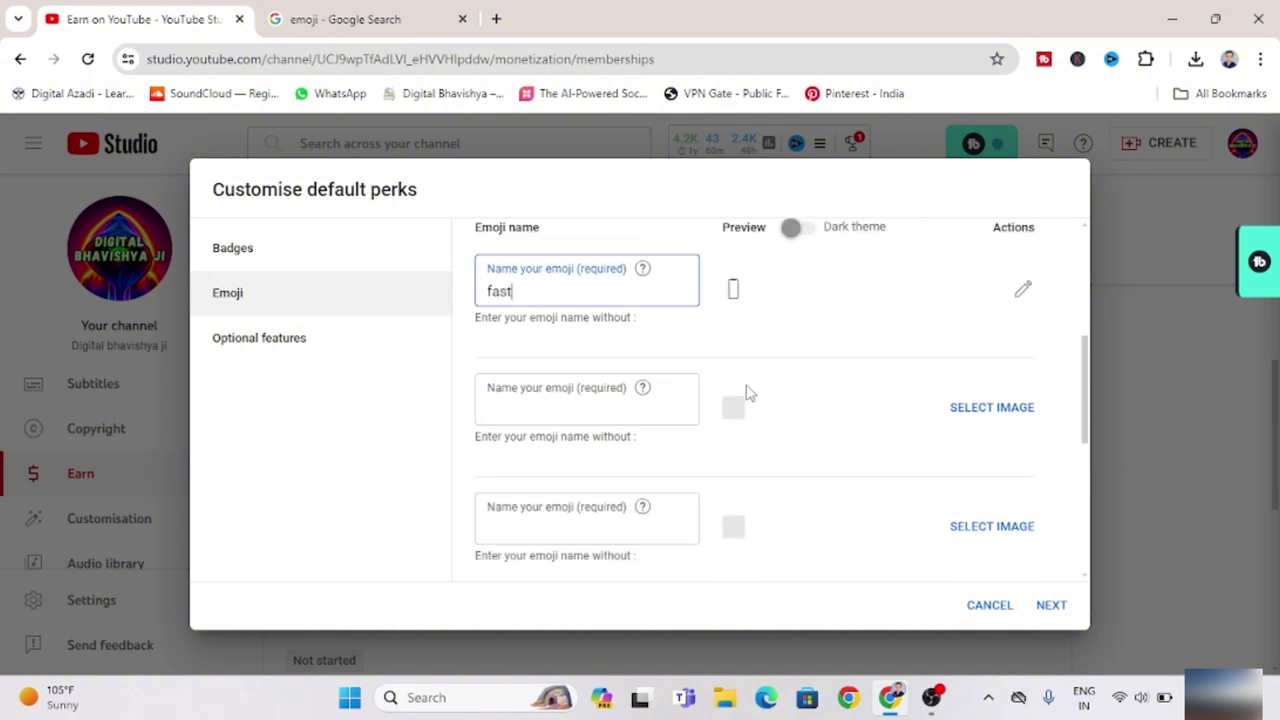
{"action": "scroll", "coordinate": [749, 391], "scroll_direction": "down", "scroll_amount": 1}
{"action": "scroll", "coordinate": [749, 412], "scroll_direction": "down", "scroll_amount": 1}
{"action": "scroll", "coordinate": [765, 440], "scroll_direction": "down", "scroll_amount": 2}
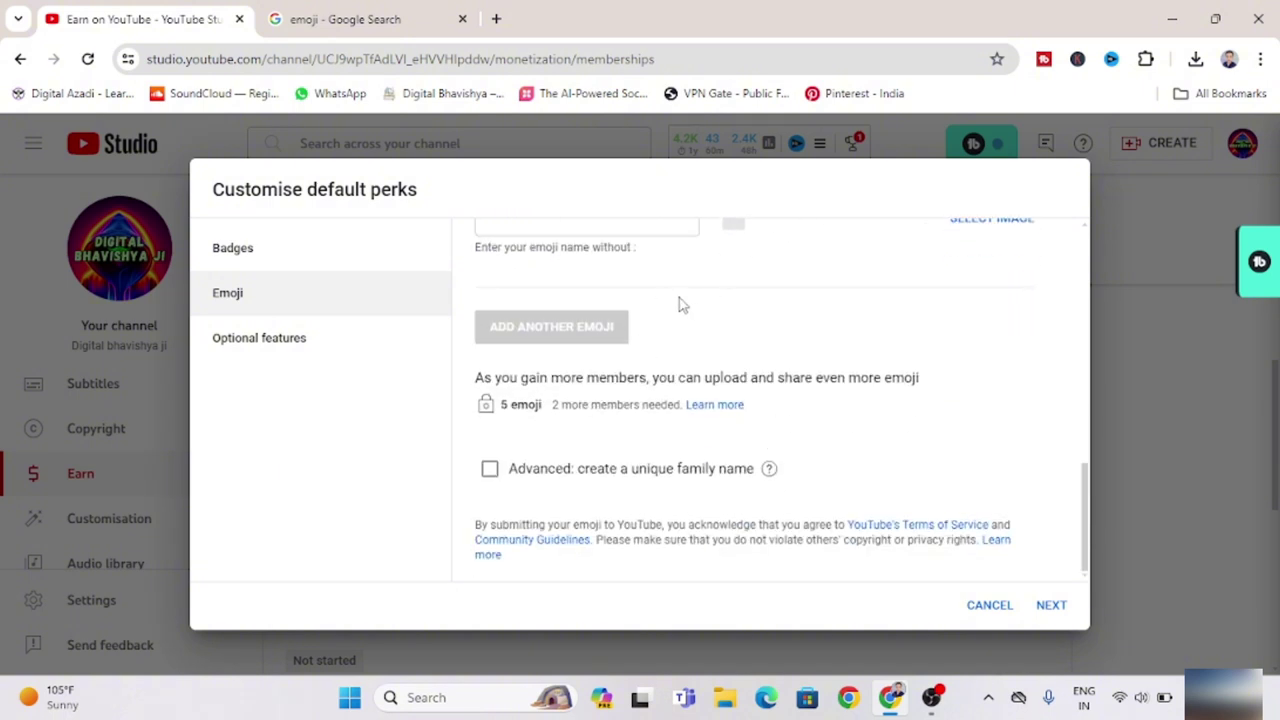
{"action": "left_click", "coordinate": [1052, 606]}
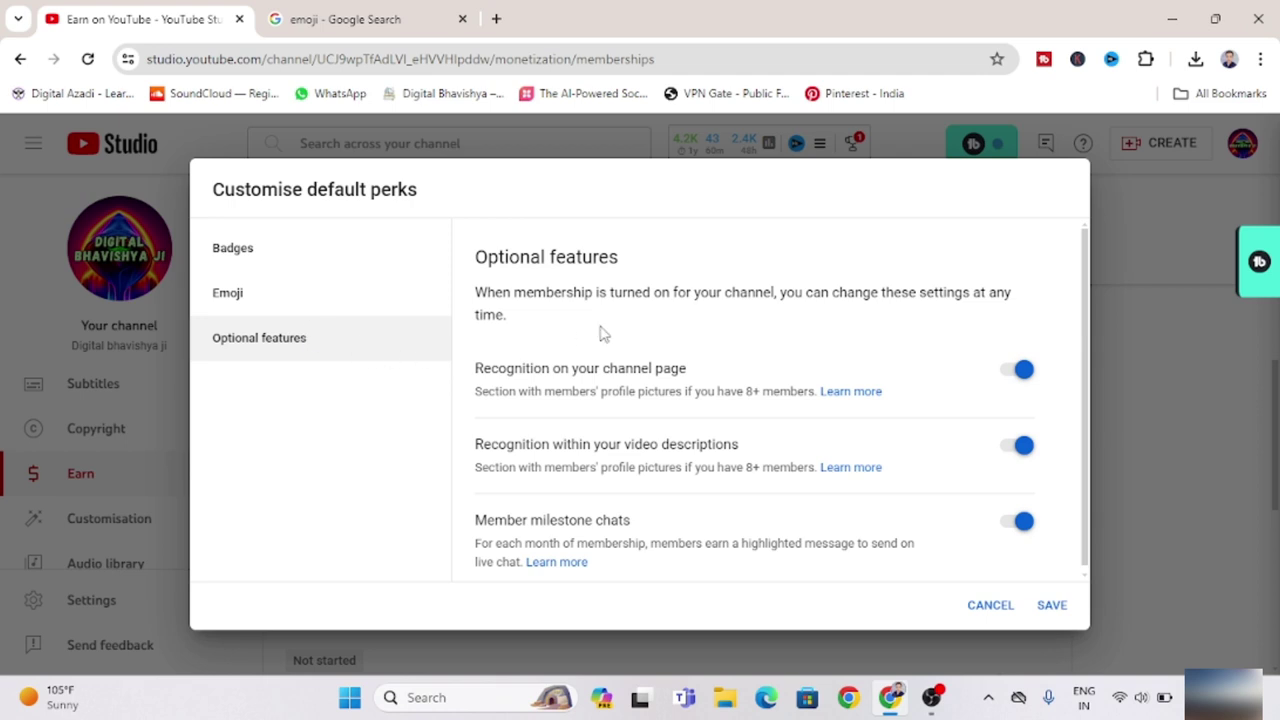
{"action": "left_click", "coordinate": [1020, 378]}
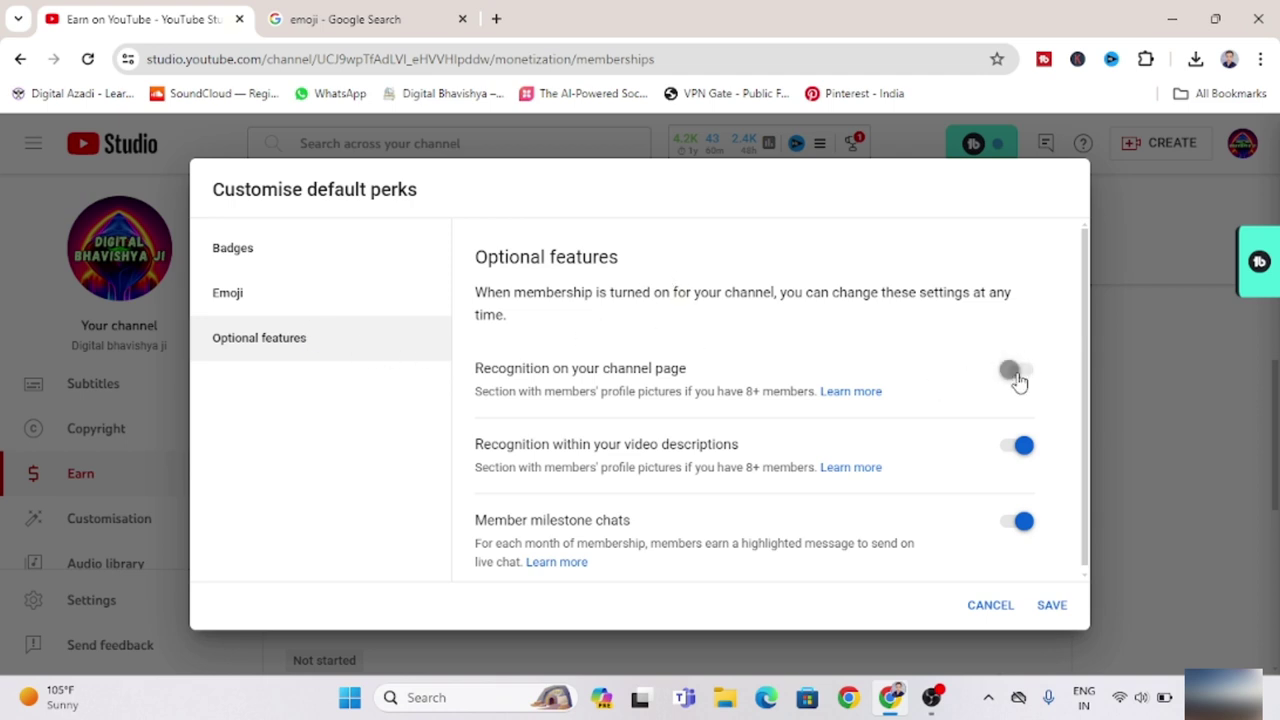
{"action": "left_click", "coordinate": [1020, 380]}
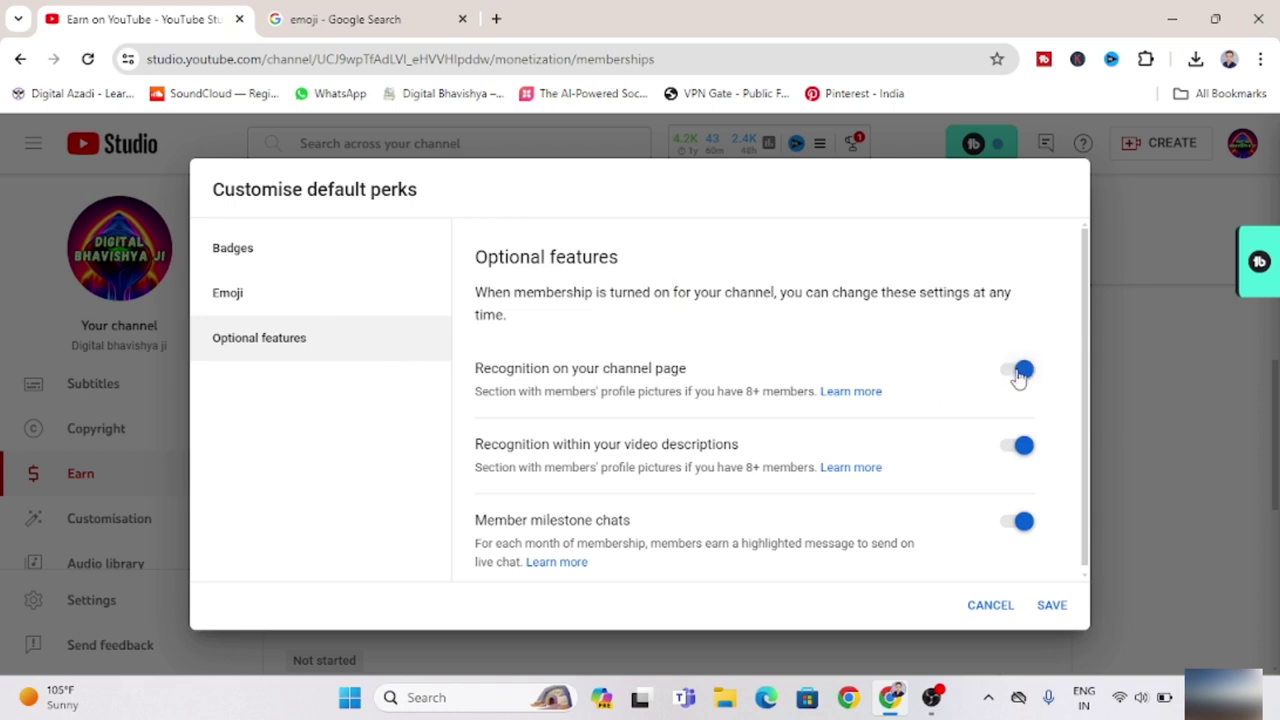
Save the customised default perks with channel page recognition, video description recognition and member milestone chats all enabled
{"action": "scroll", "coordinate": [949, 449], "scroll_direction": "down", "scroll_amount": 1}
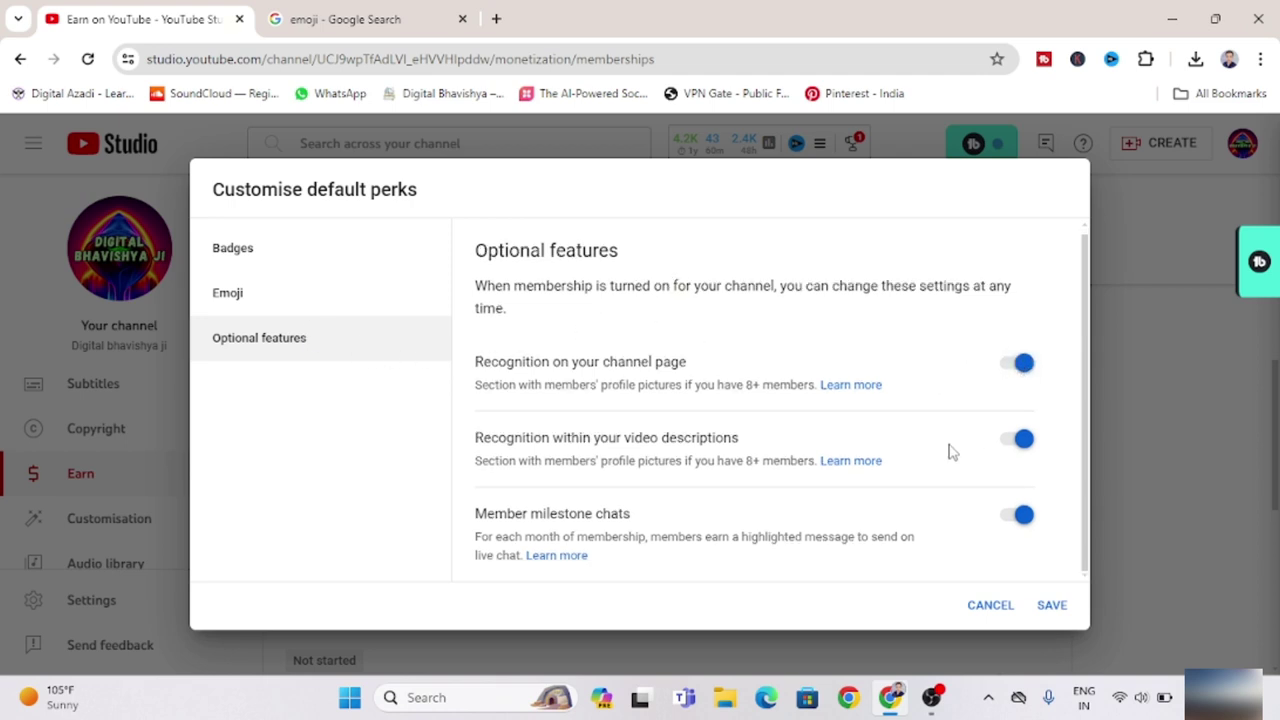
{"action": "left_click", "coordinate": [1051, 607]}
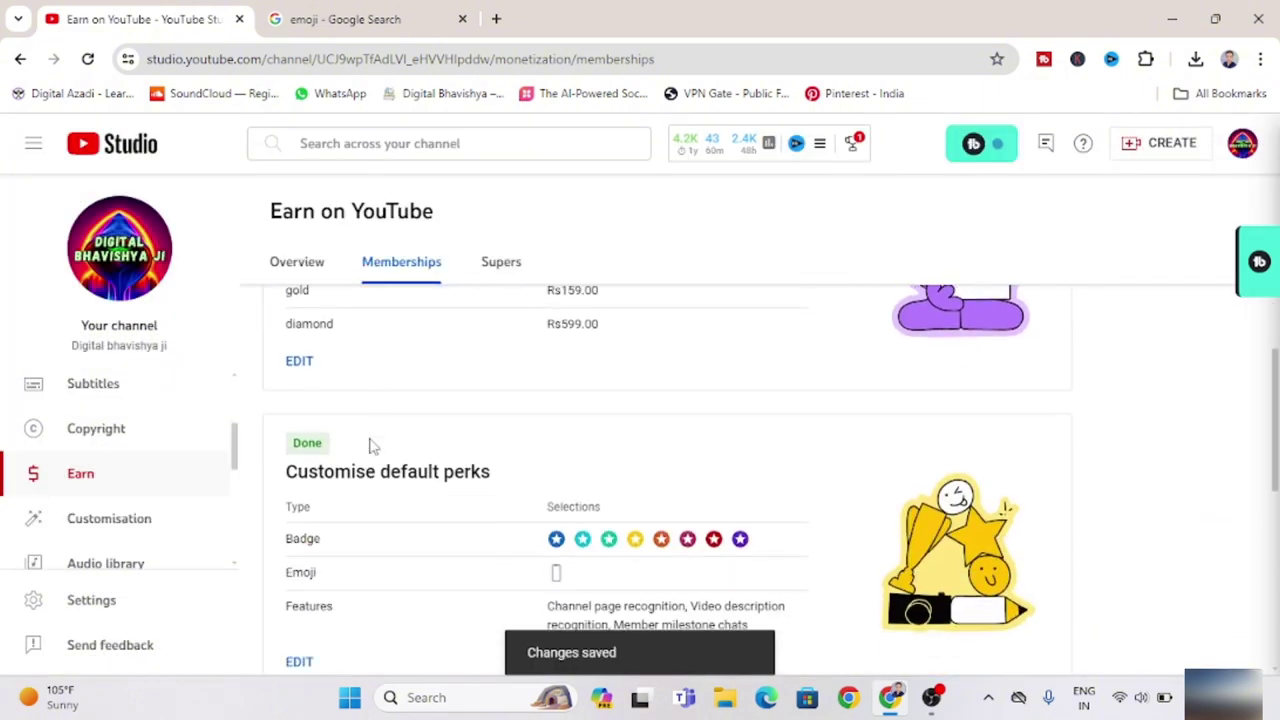
{"action": "scroll", "coordinate": [574, 497], "scroll_direction": "down", "scroll_amount": 3}
{"action": "scroll", "coordinate": [574, 497], "scroll_direction": "up", "scroll_amount": 3}
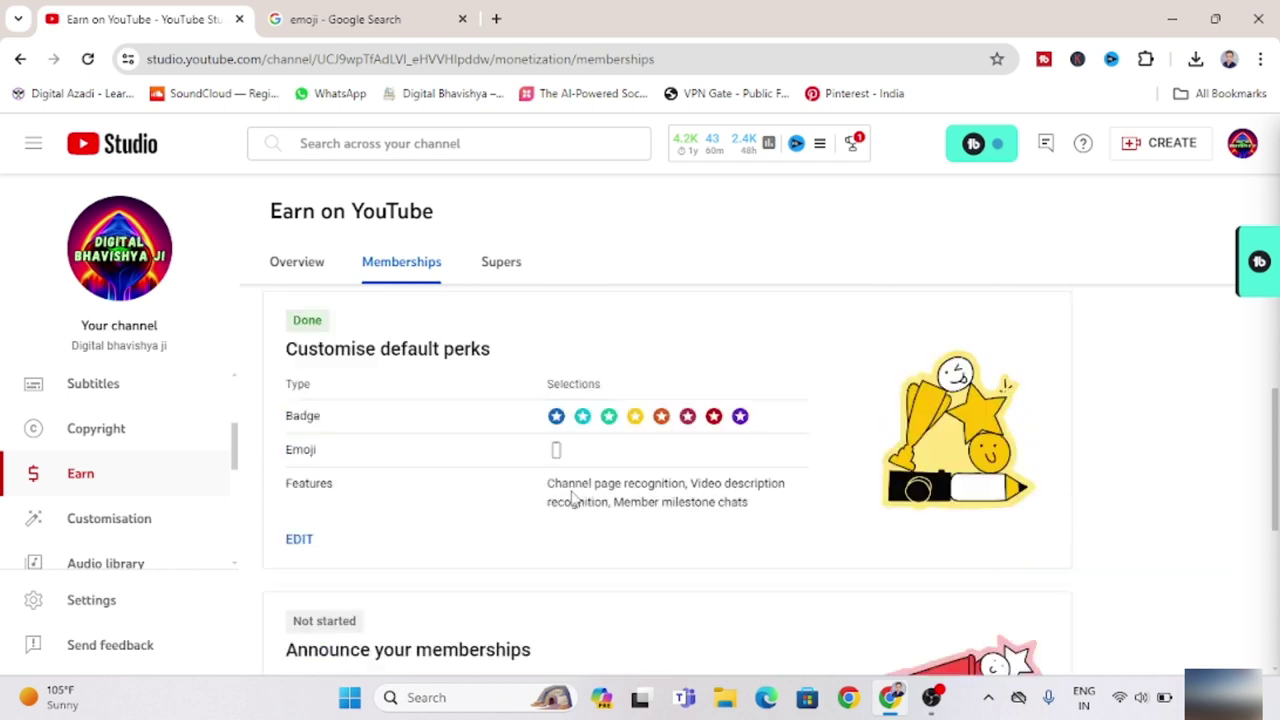
Start the Announce your memberships task, review its video and social media promotion ideas and mark the task as done
{"action": "scroll", "coordinate": [574, 497], "scroll_direction": "down", "scroll_amount": 4}
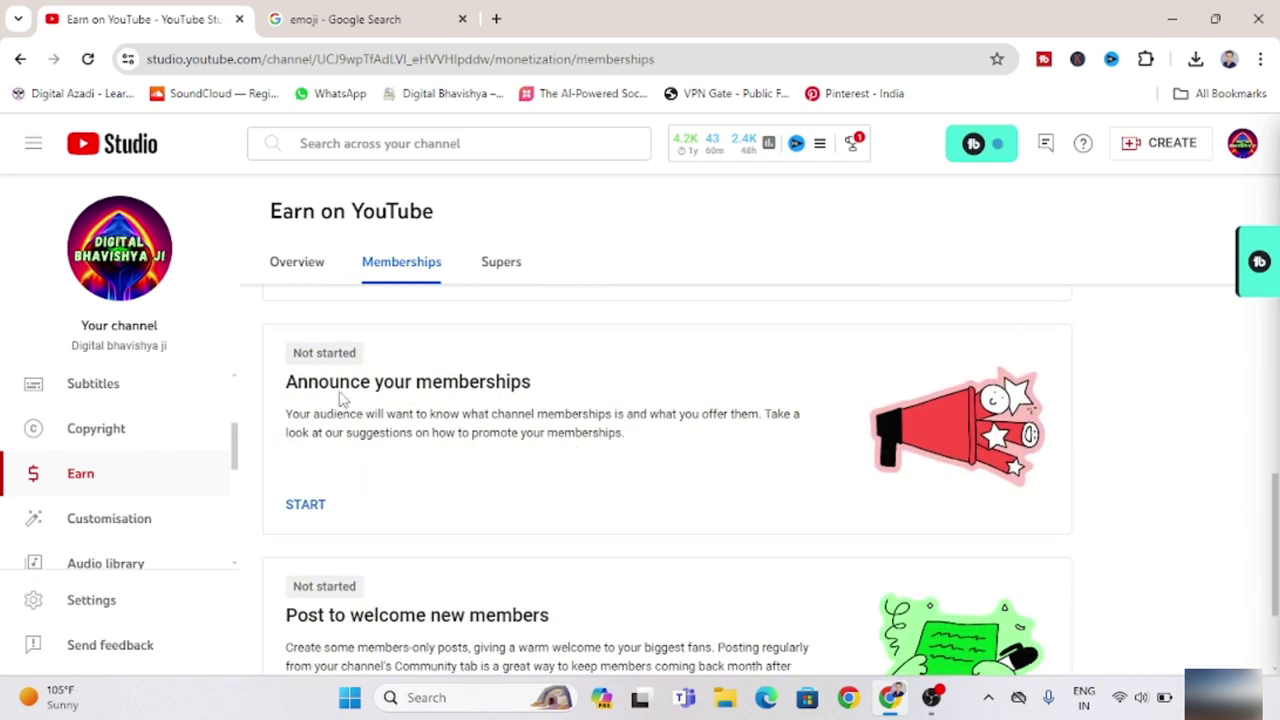
{"action": "left_click", "coordinate": [306, 506]}
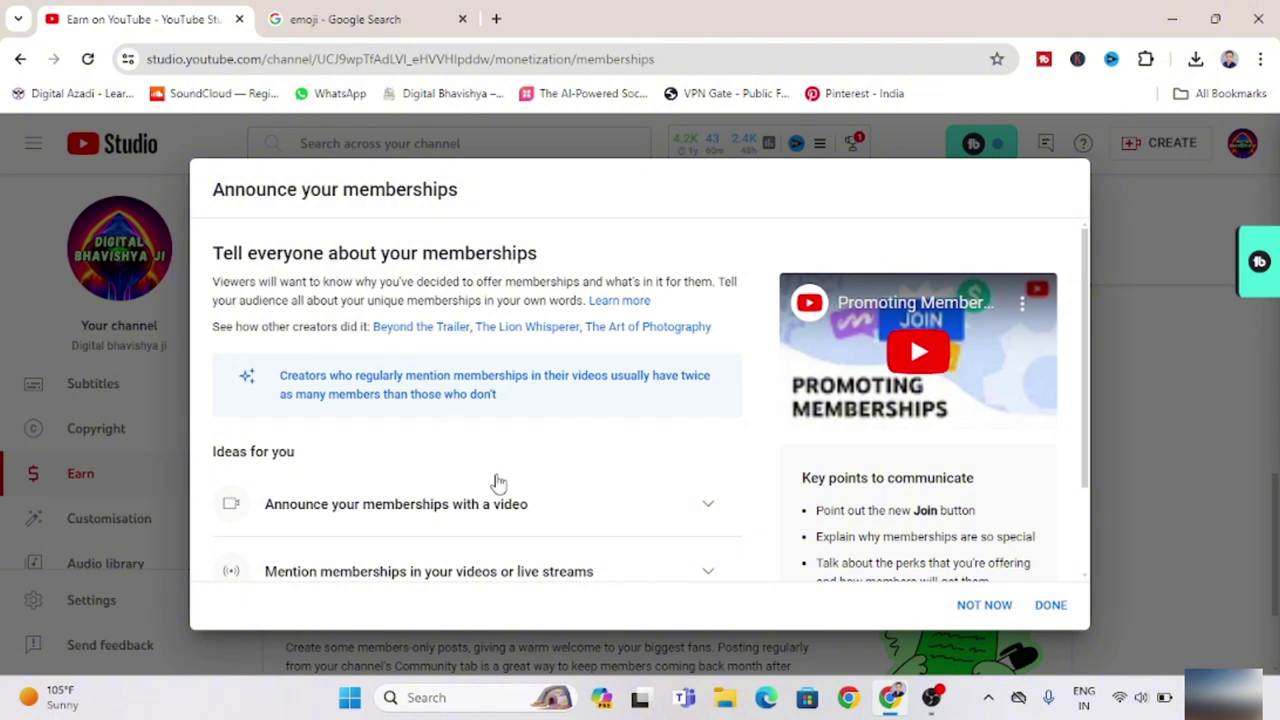
{"action": "scroll", "coordinate": [498, 483], "scroll_direction": "down", "scroll_amount": 2}
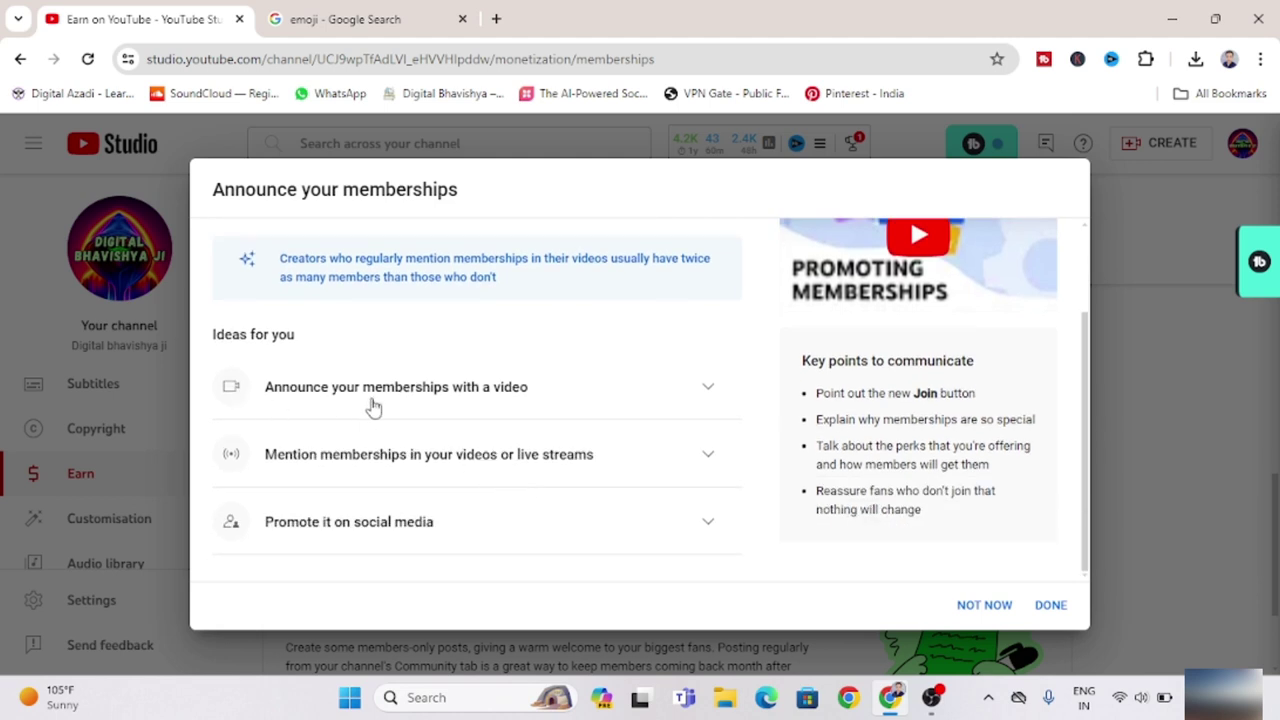
{"action": "left_click", "coordinate": [707, 392]}
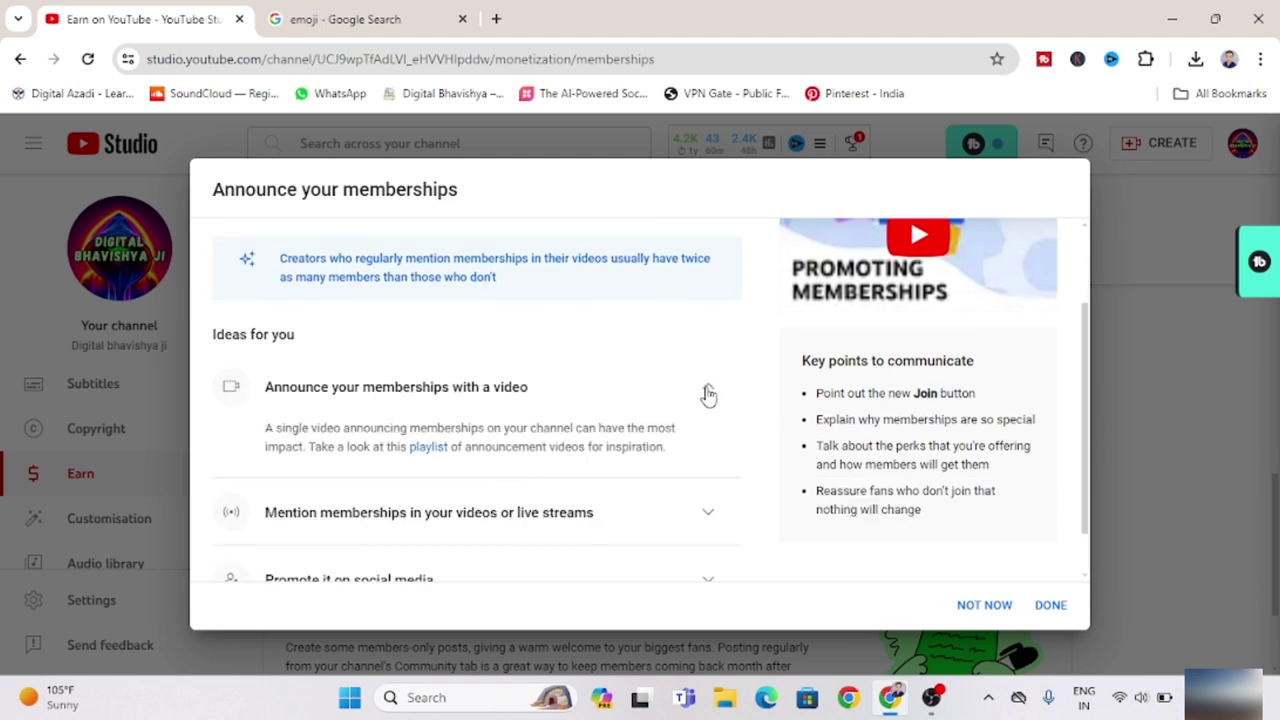
{"action": "left_click", "coordinate": [707, 392]}
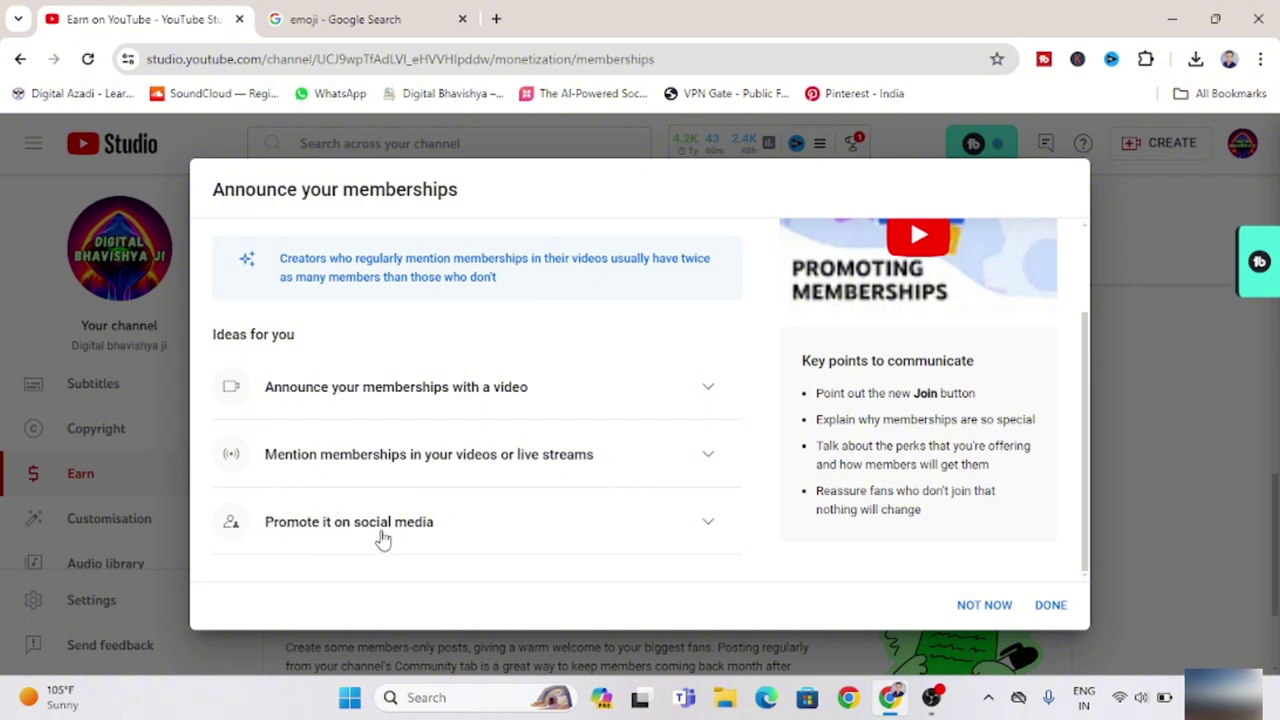
{"action": "left_click", "coordinate": [494, 535]}
{"action": "left_click", "coordinate": [482, 538]}
{"action": "left_click", "coordinate": [1050, 607]}
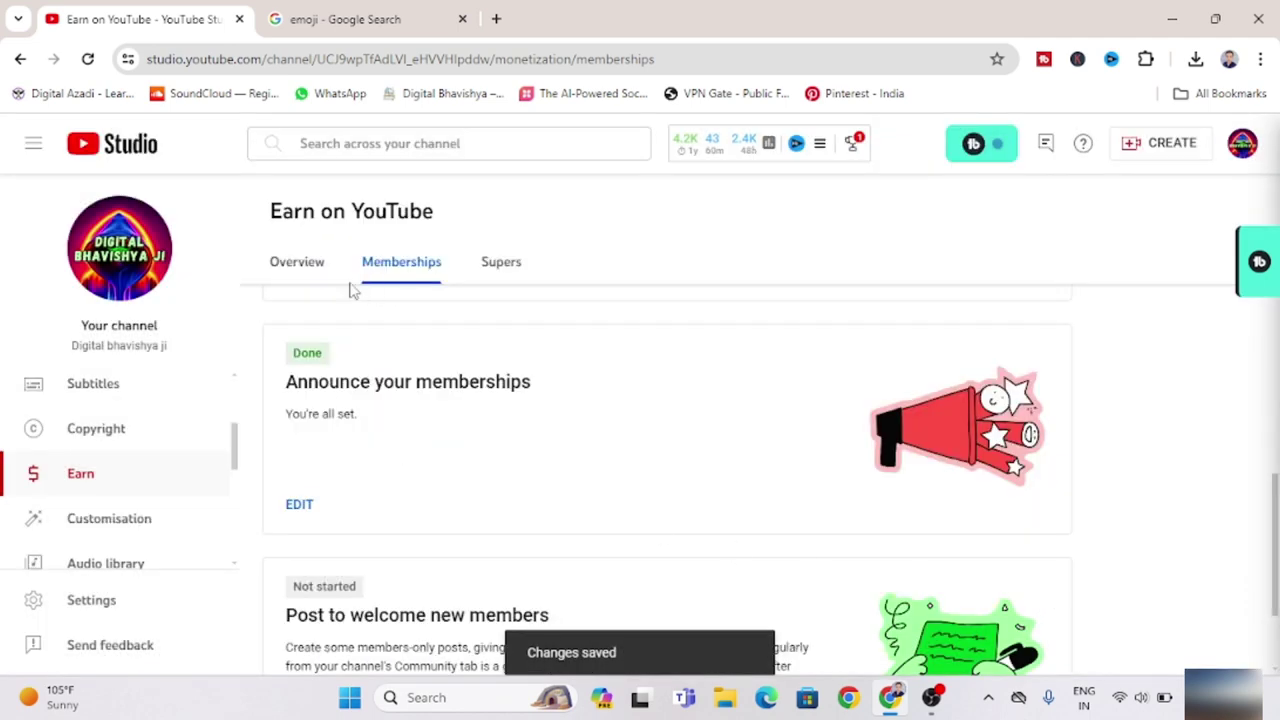
Start the welcome post task, publish a Community post reading "welcome" for all channel members and return to the memberships setup
{"action": "scroll", "coordinate": [341, 478], "scroll_direction": "down", "scroll_amount": 2}
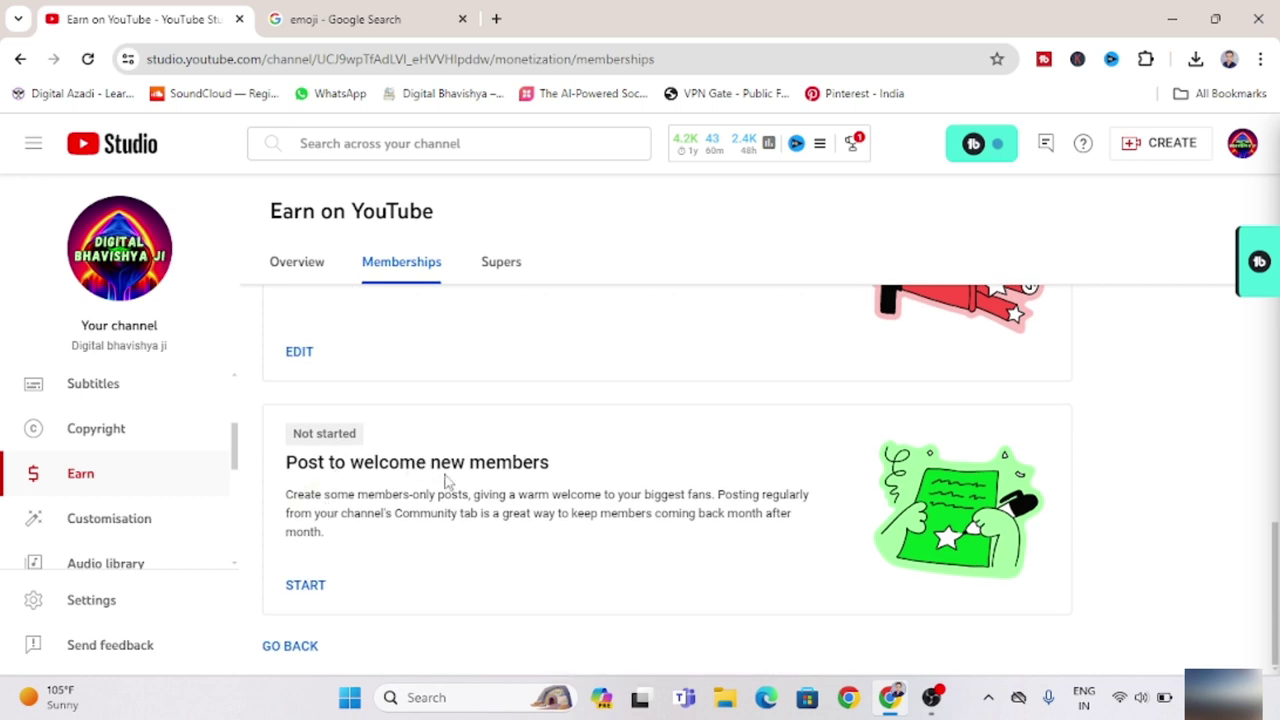
{"action": "left_click", "coordinate": [305, 590]}
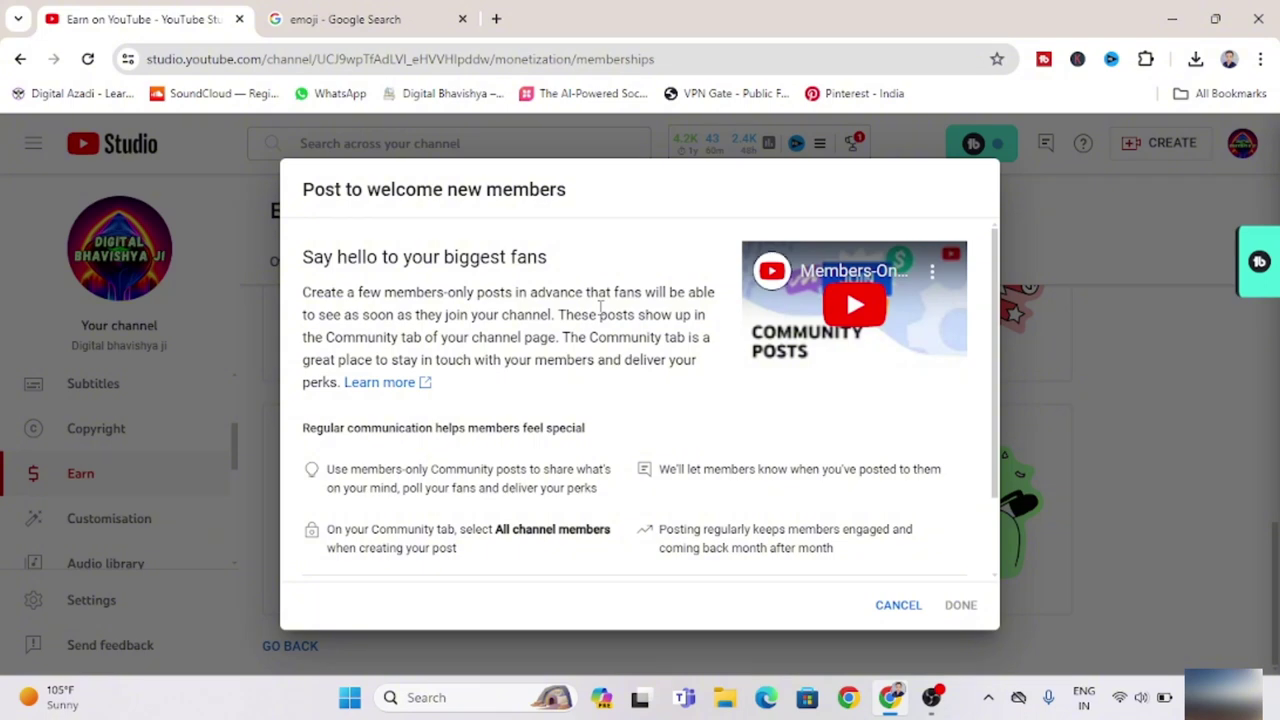
{"action": "scroll", "coordinate": [450, 548], "scroll_direction": "down", "scroll_amount": 2}
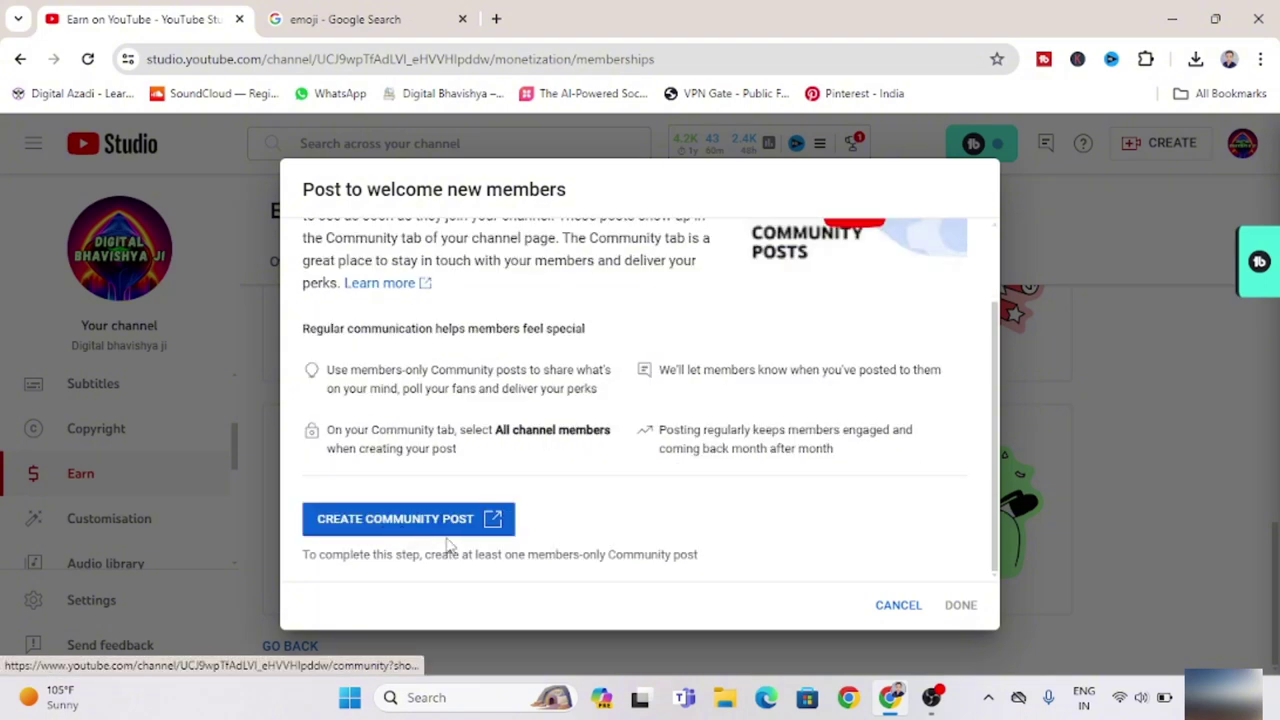
{"action": "left_click", "coordinate": [455, 530]}
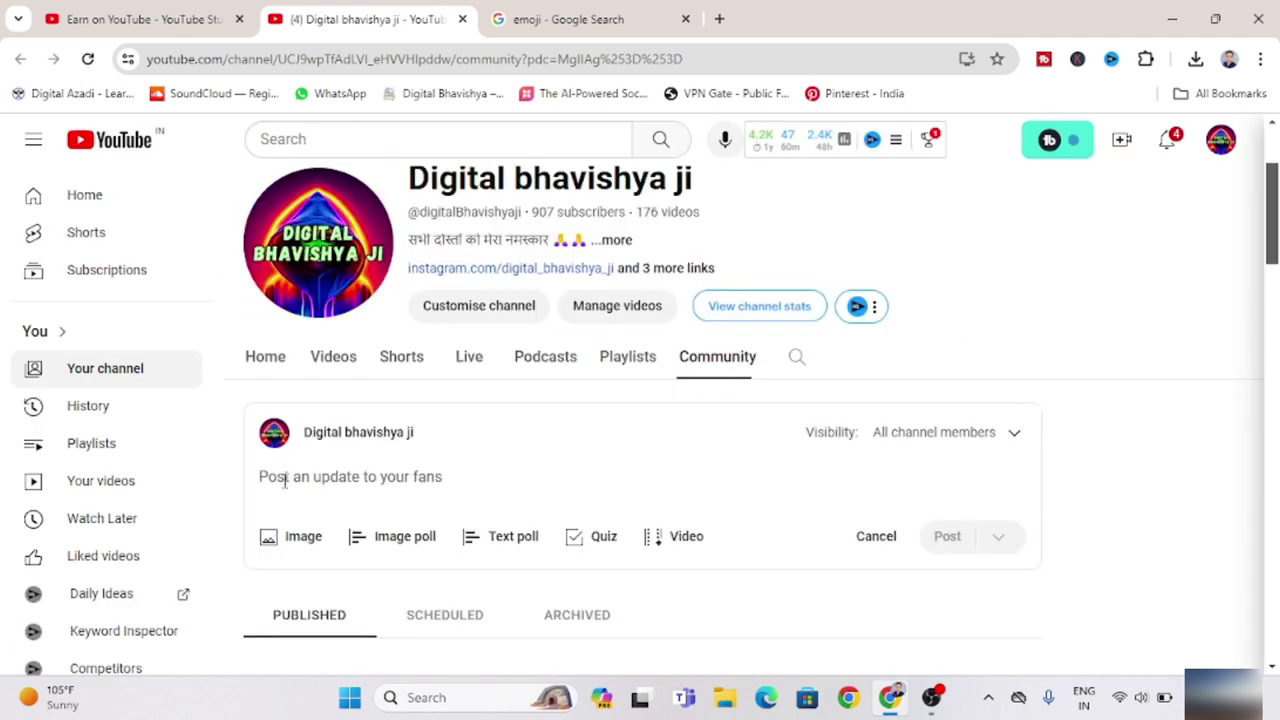
{"action": "type", "text": "welcome"}
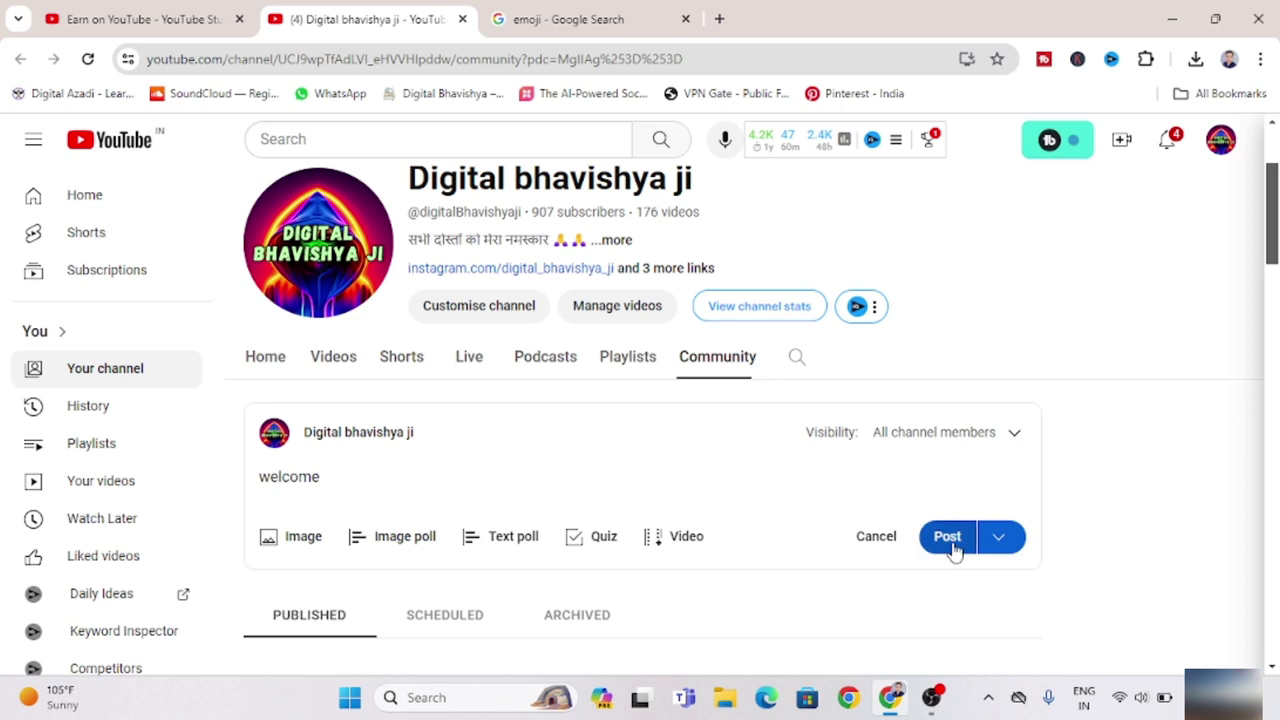
{"action": "left_click", "coordinate": [947, 537]}
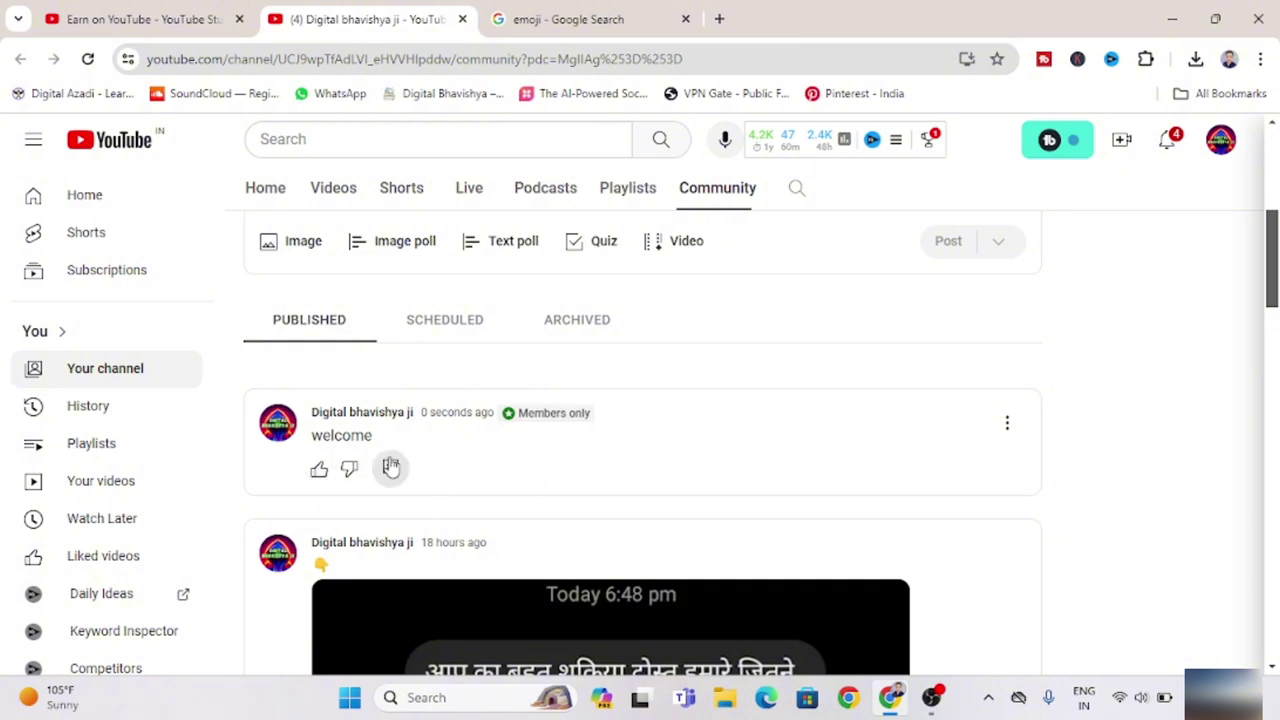
{"action": "key", "text": "ctrl+w"}
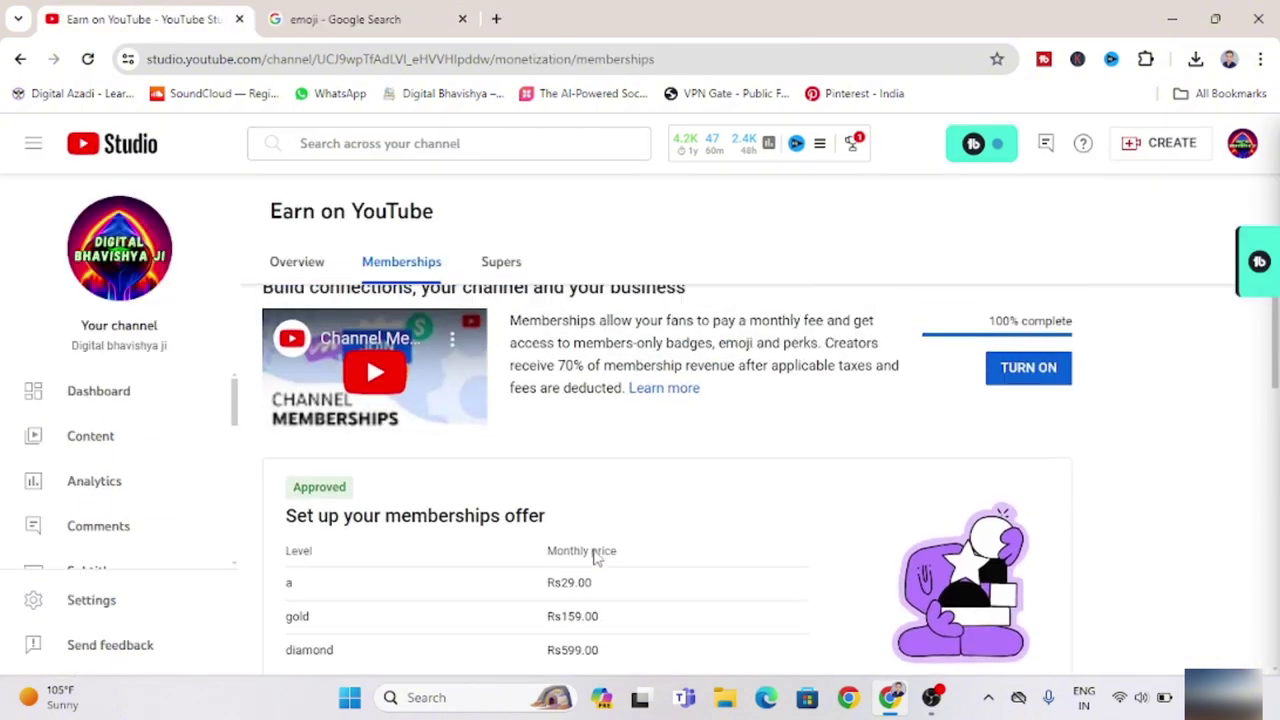
Review the completed memberships setup and turn on channel memberships, confirming the activation
{"action": "scroll", "coordinate": [600, 540], "scroll_direction": "up", "scroll_amount": 1}
{"action": "scroll", "coordinate": [609, 526], "scroll_direction": "down", "scroll_amount": 4}
{"action": "scroll", "coordinate": [820, 586], "scroll_direction": "down", "scroll_amount": 3}
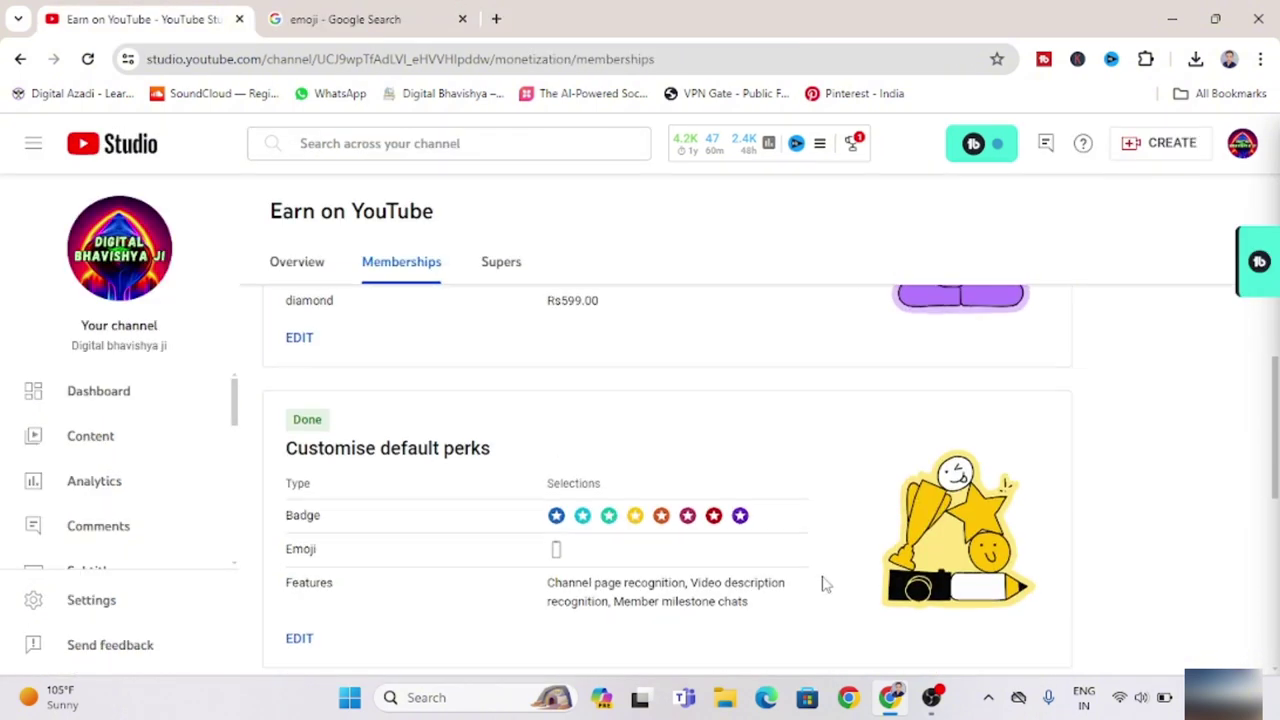
{"action": "left_click", "coordinate": [270, 648]}
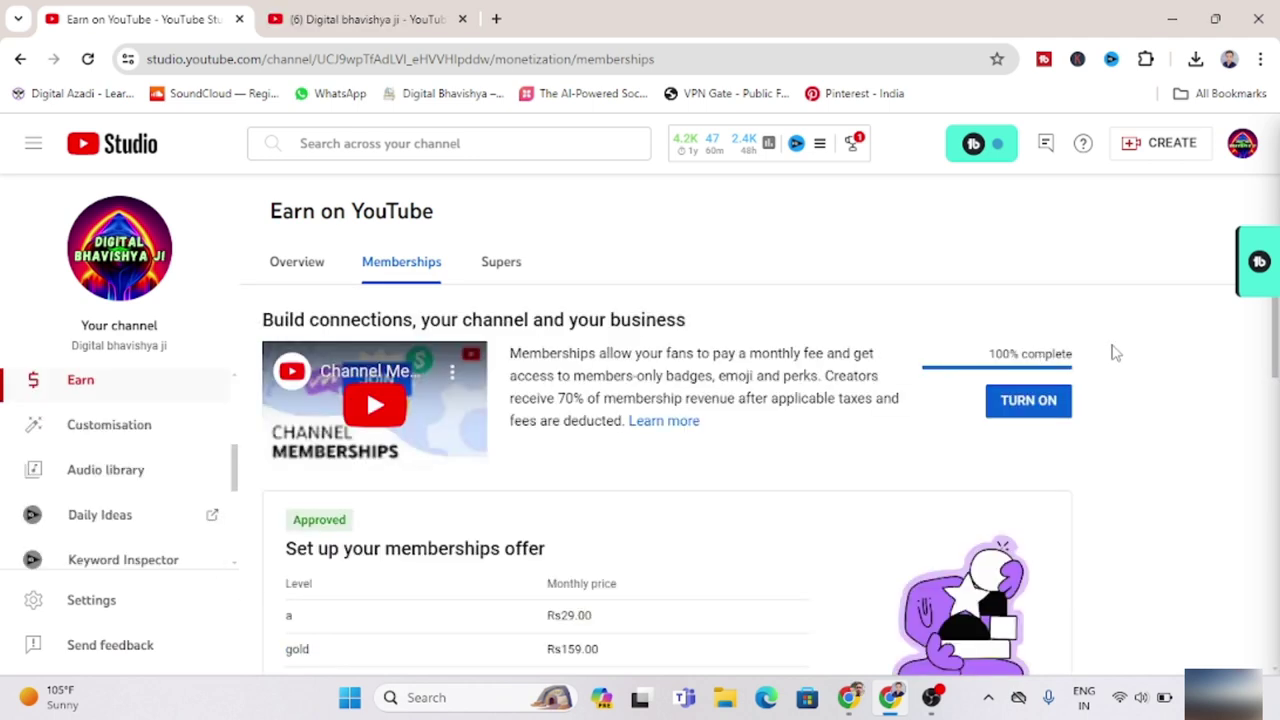
{"action": "left_click", "coordinate": [1032, 408]}
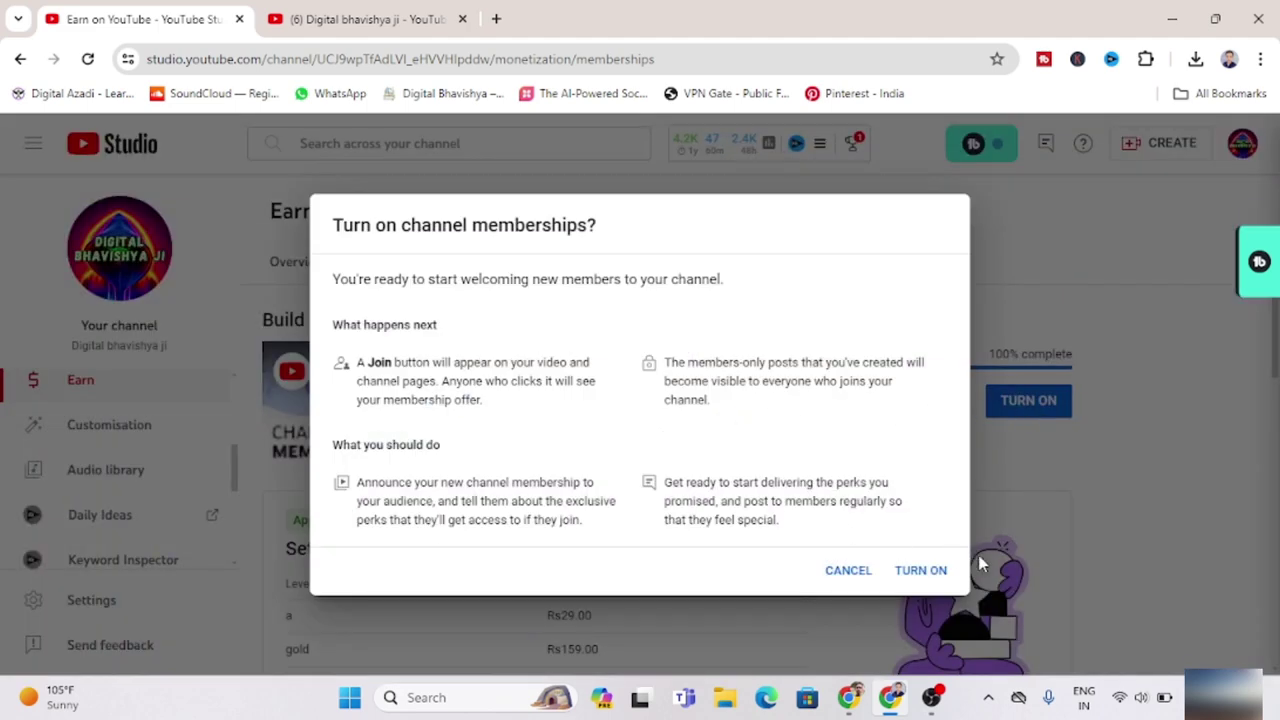
{"action": "left_click", "coordinate": [926, 574]}
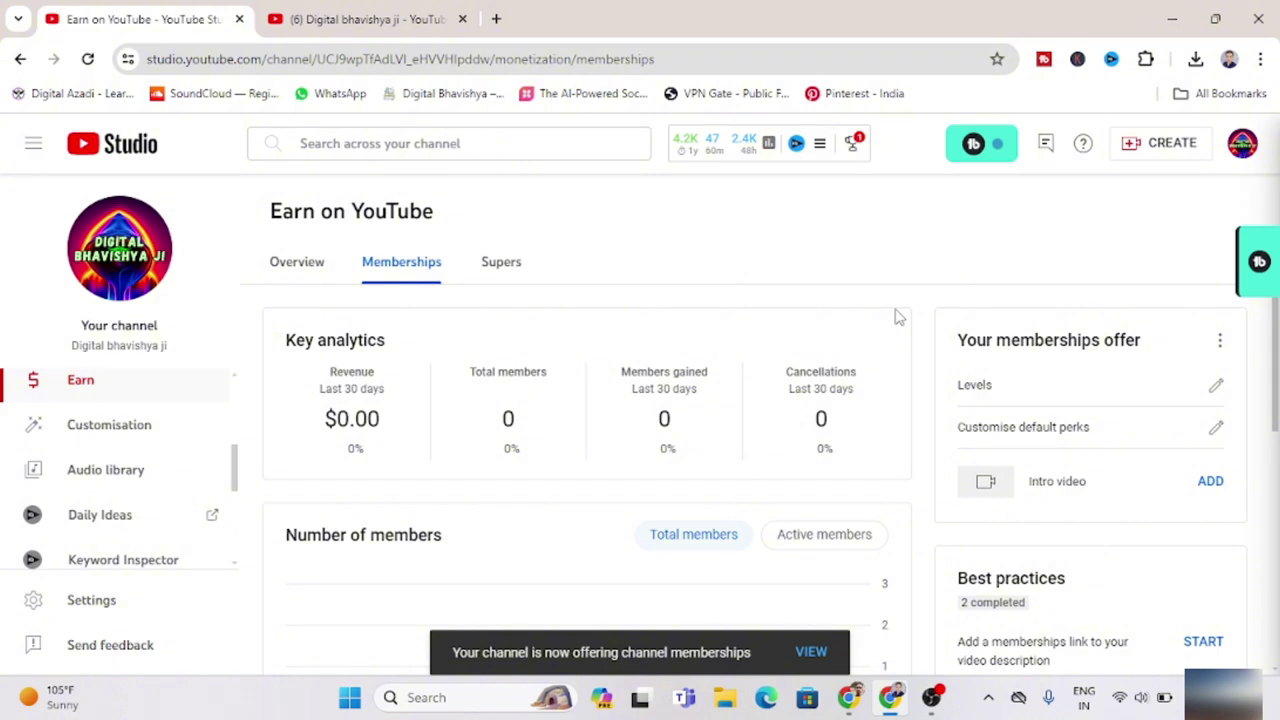
Examine the memberships dashboard, including revenue, total members, members gained, cancellations and the number of members chart
{"action": "scroll", "coordinate": [586, 380], "scroll_direction": "down", "scroll_amount": 5}
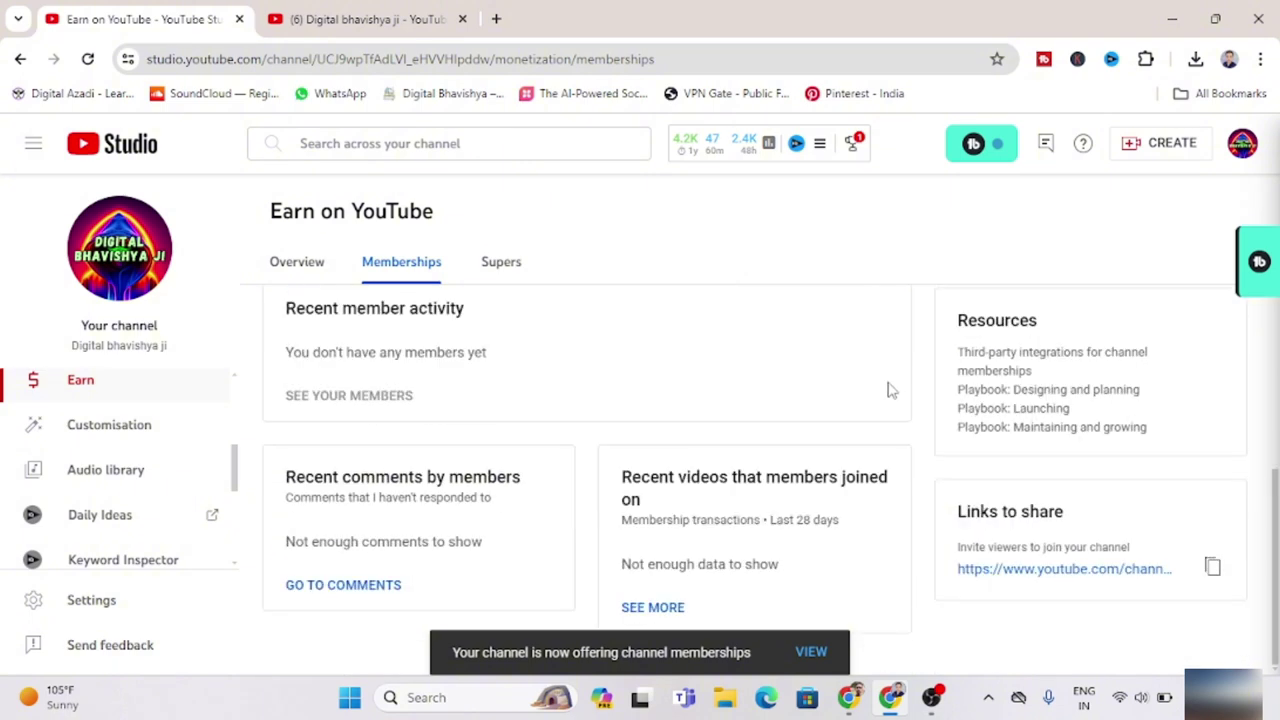
{"action": "scroll", "coordinate": [706, 538], "scroll_direction": "up", "scroll_amount": 5}
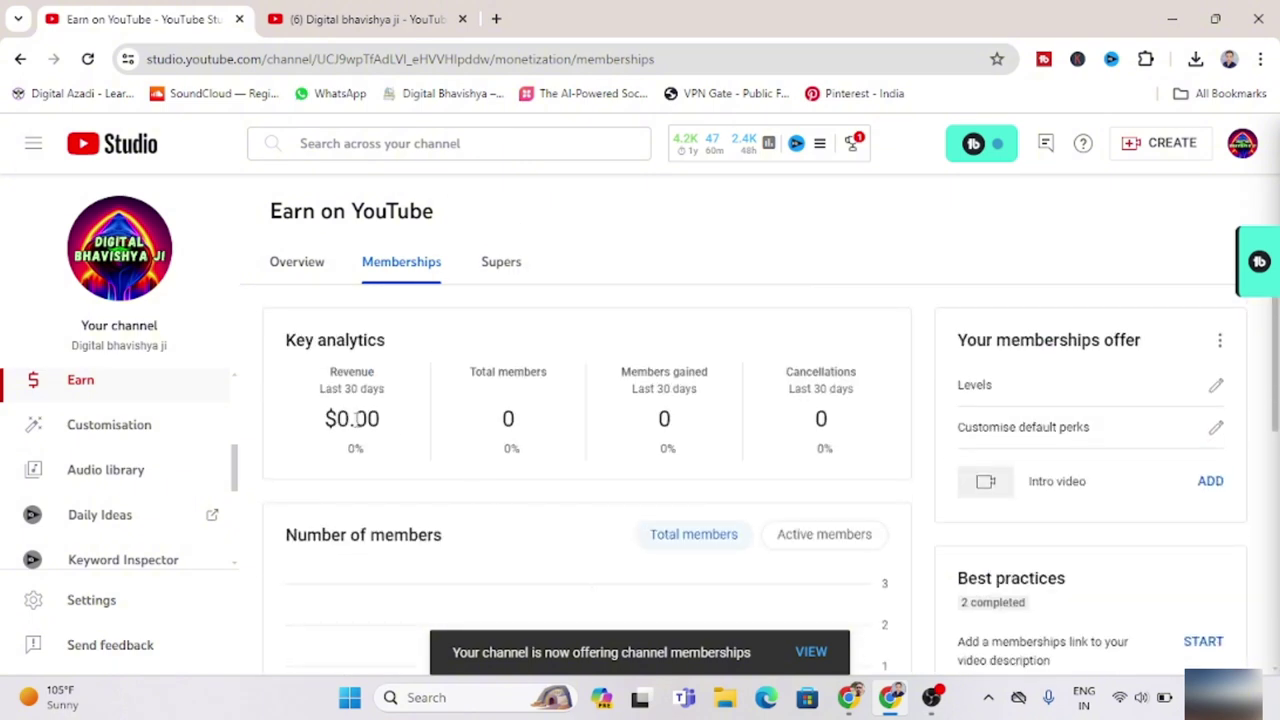
{"action": "mouse_move", "coordinate": [420, 427]}
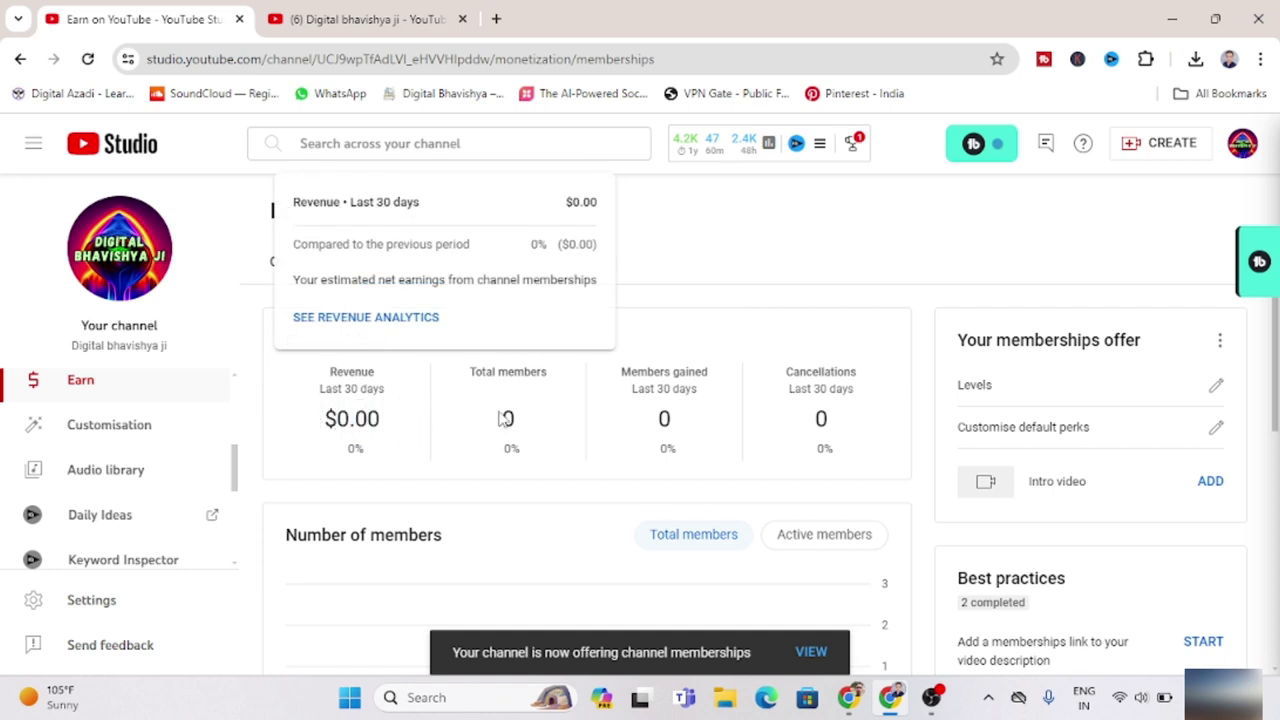
{"action": "mouse_move", "coordinate": [605, 398]}
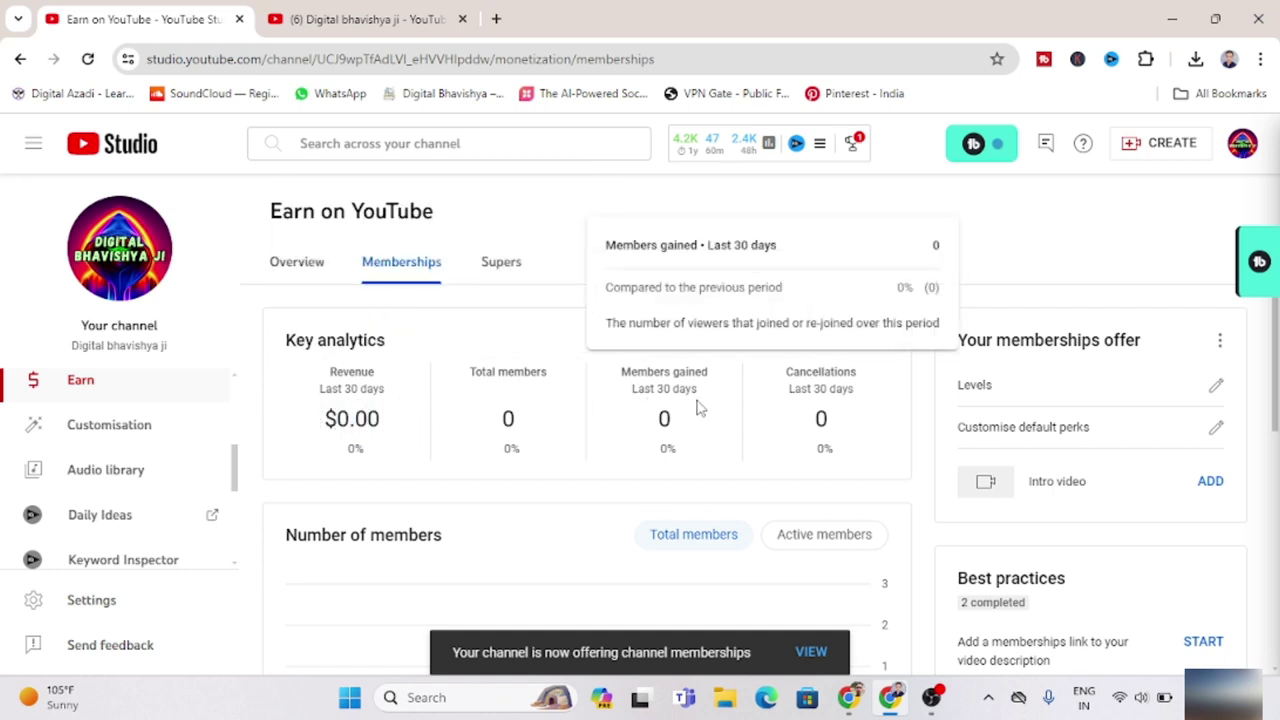
{"action": "mouse_move", "coordinate": [829, 405]}
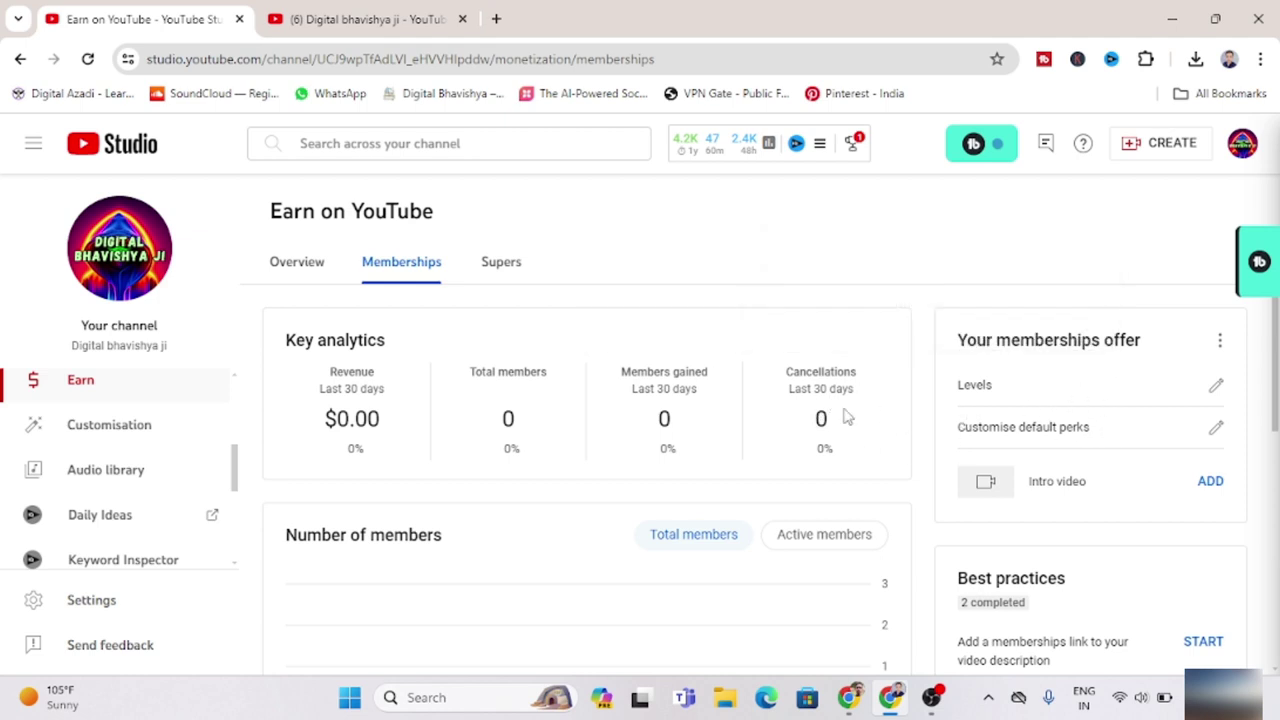
{"action": "scroll", "coordinate": [714, 494], "scroll_direction": "down", "scroll_amount": 2}
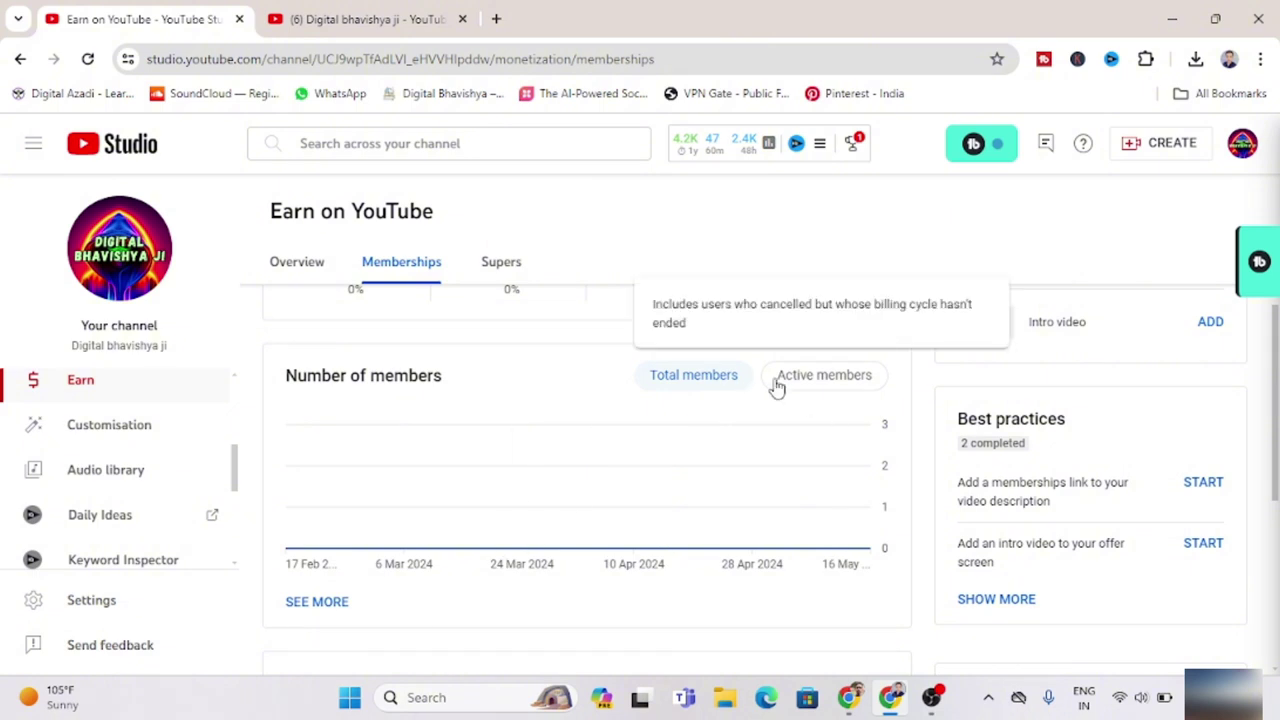
{"action": "scroll", "coordinate": [643, 490], "scroll_direction": "up", "scroll_amount": 2}
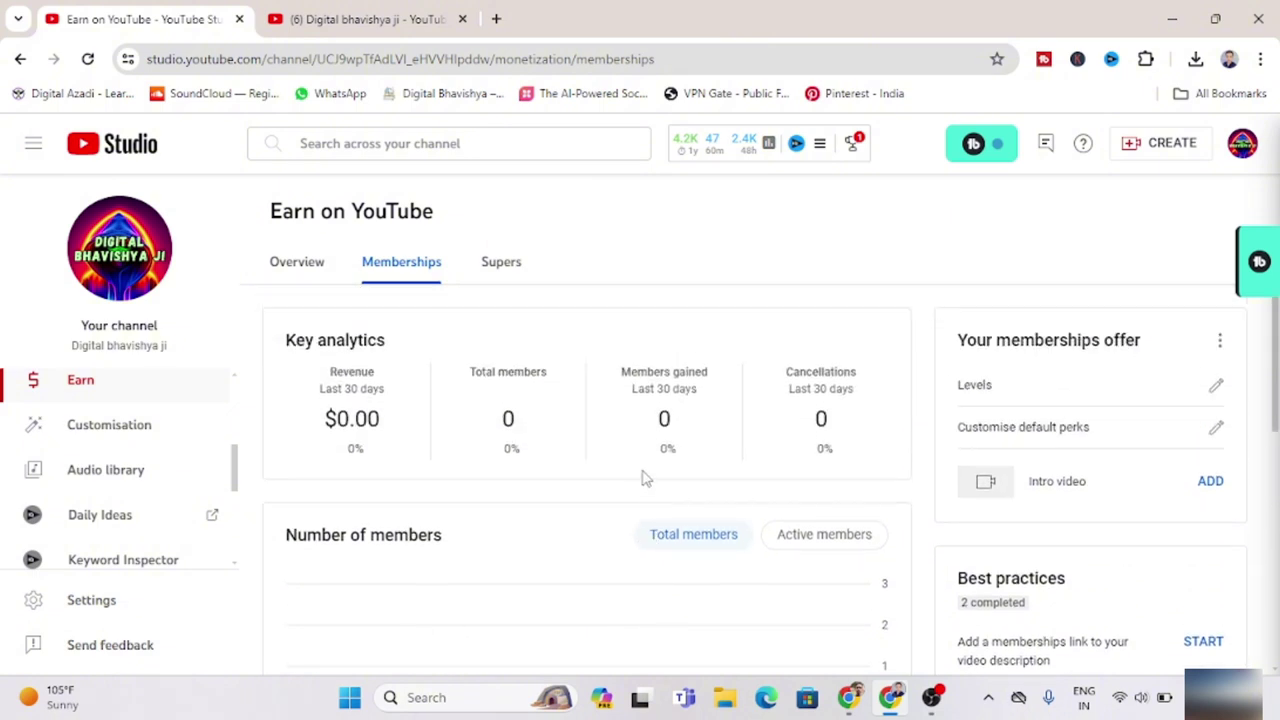
{"action": "mouse_move", "coordinate": [868, 400]}
{"action": "mouse_move", "coordinate": [533, 405]}
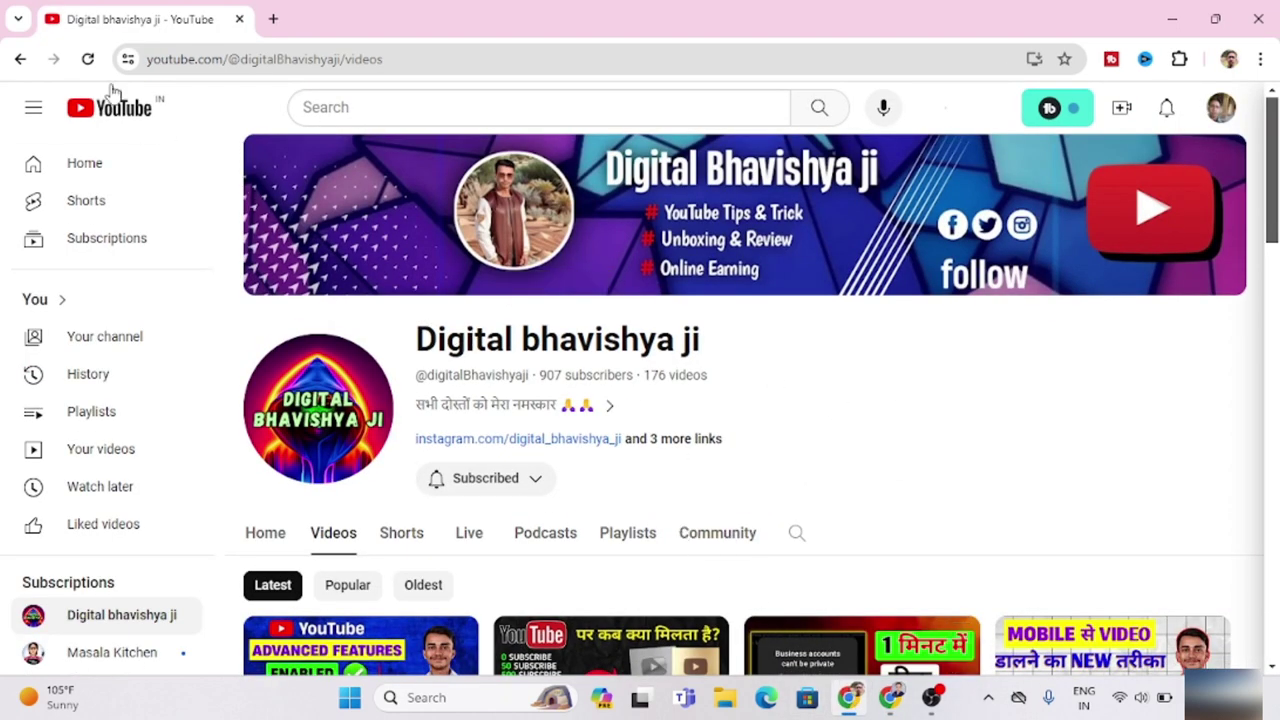
Switch to the viewer account's browser window, reload the channel's public page and open its Join offer
{"action": "left_click", "coordinate": [88, 59]}
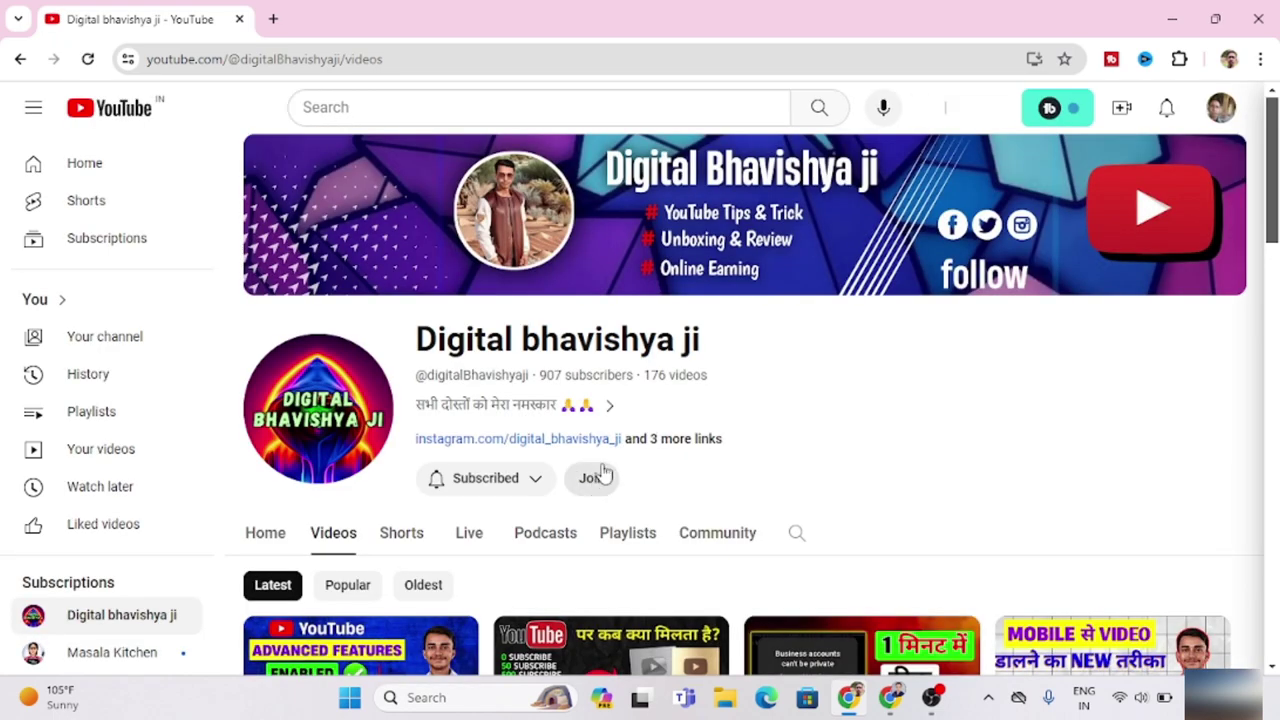
{"action": "left_click", "coordinate": [594, 478]}
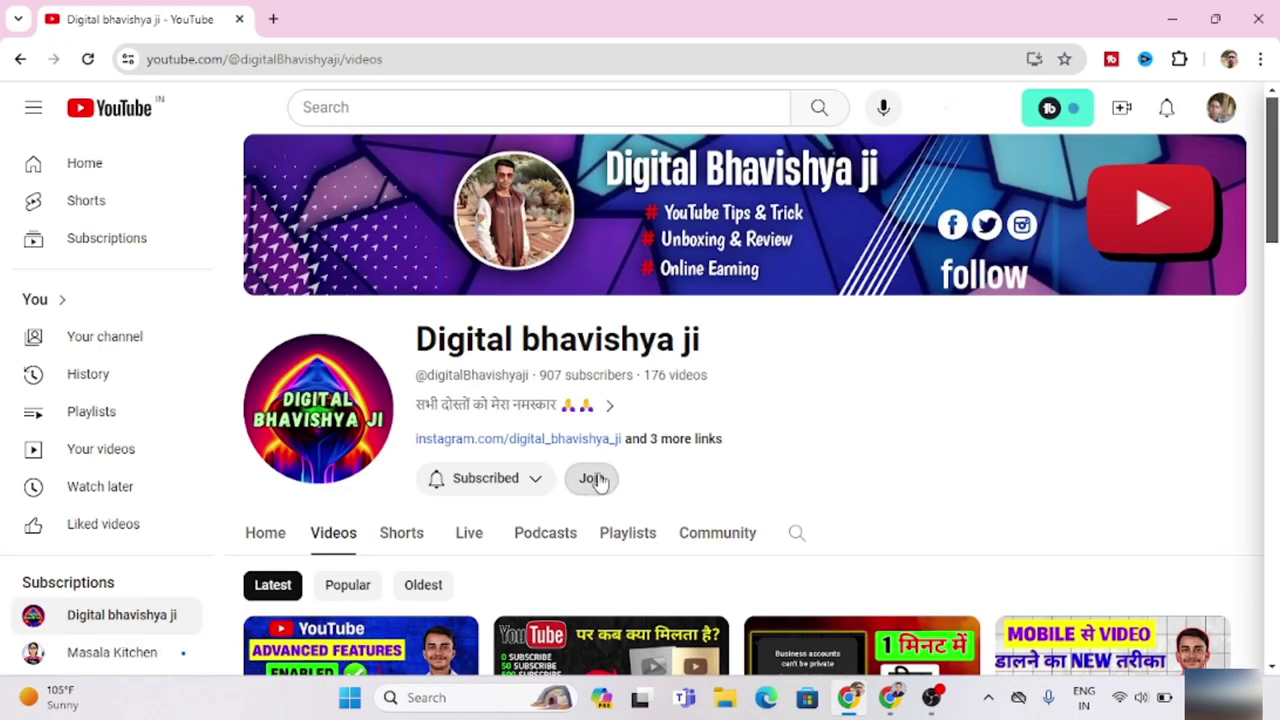